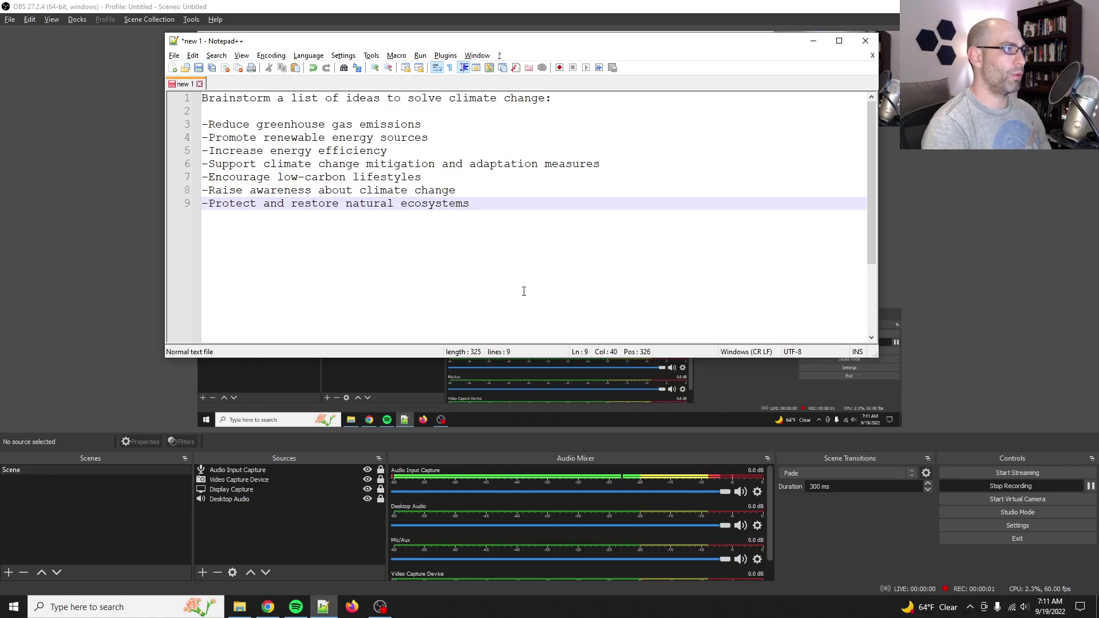
Resize the Notepad++ climate-ideas window smaller and move it to the right side of the screen.
click(268, 607)
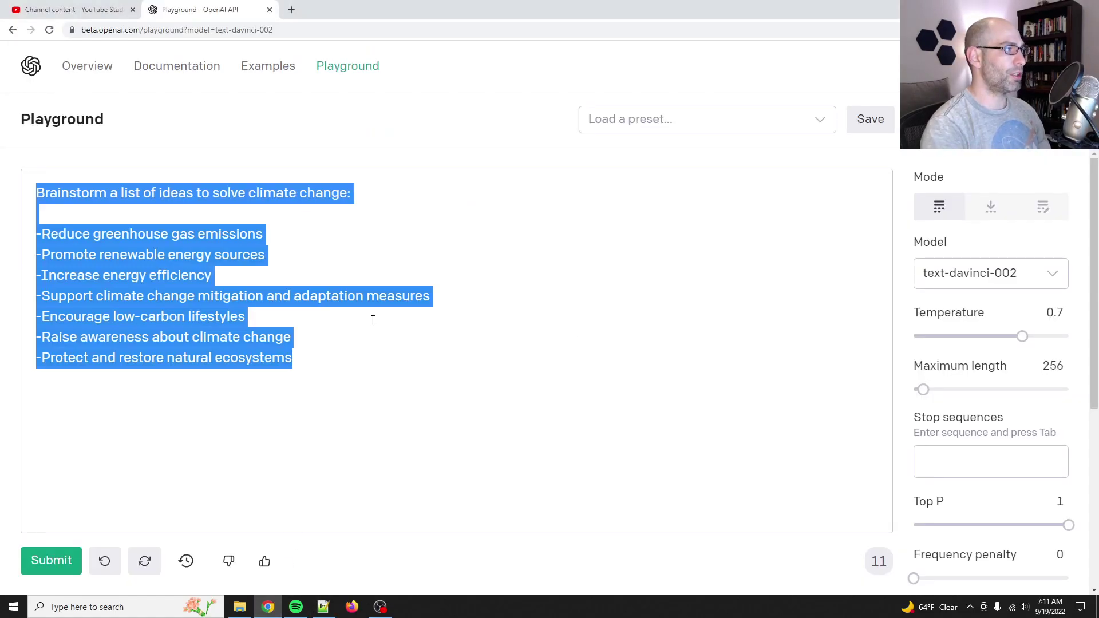
click(323, 606)
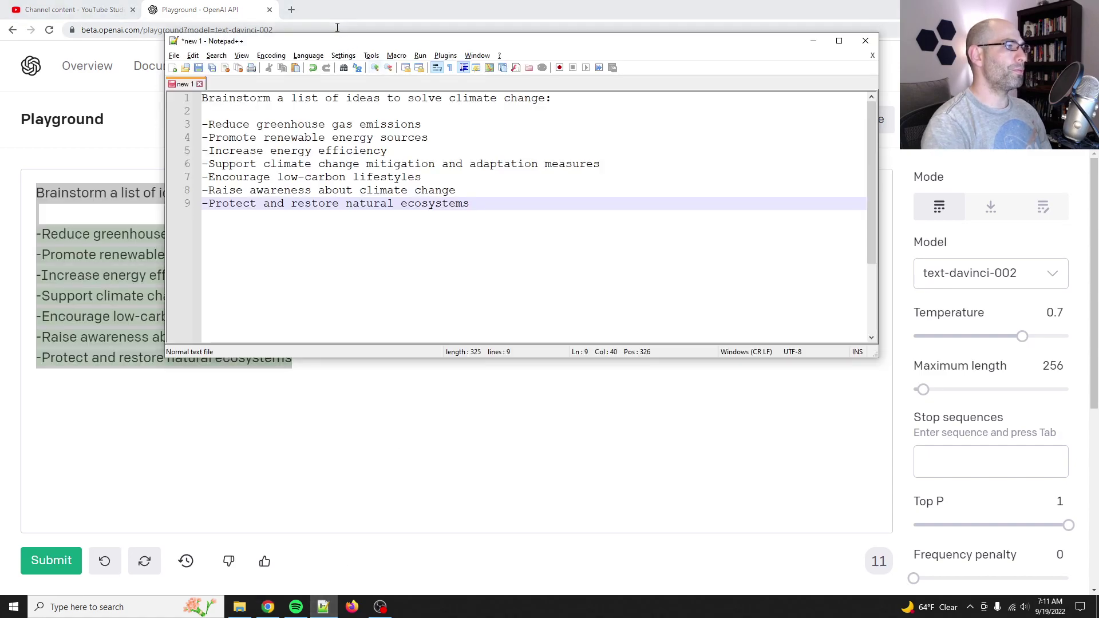
drag(334, 40, 412, 78)
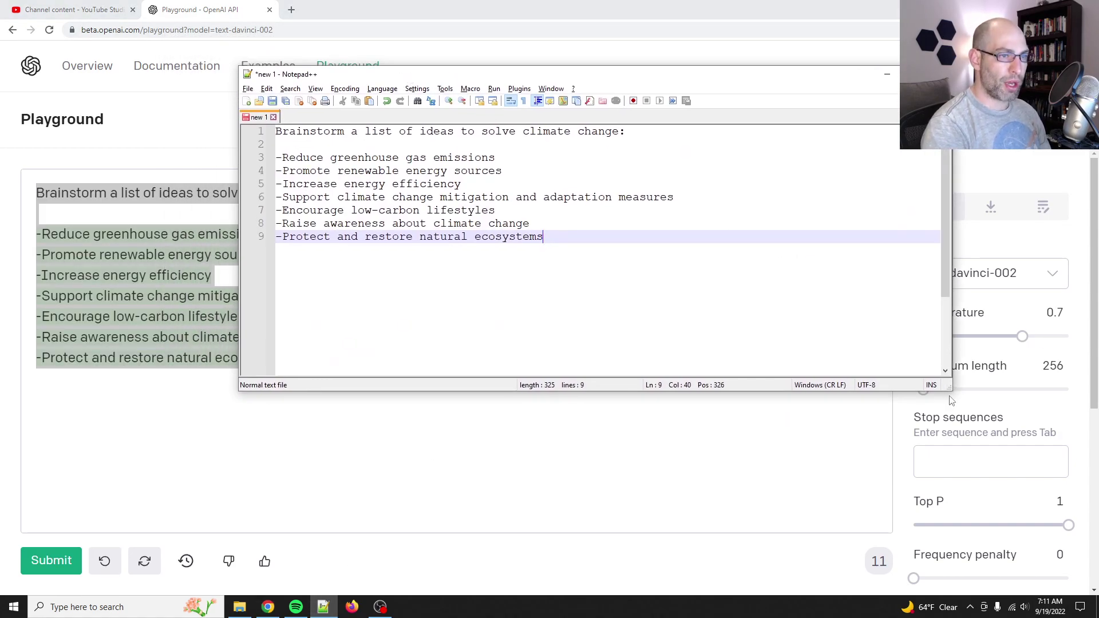
drag(952, 390, 773, 386)
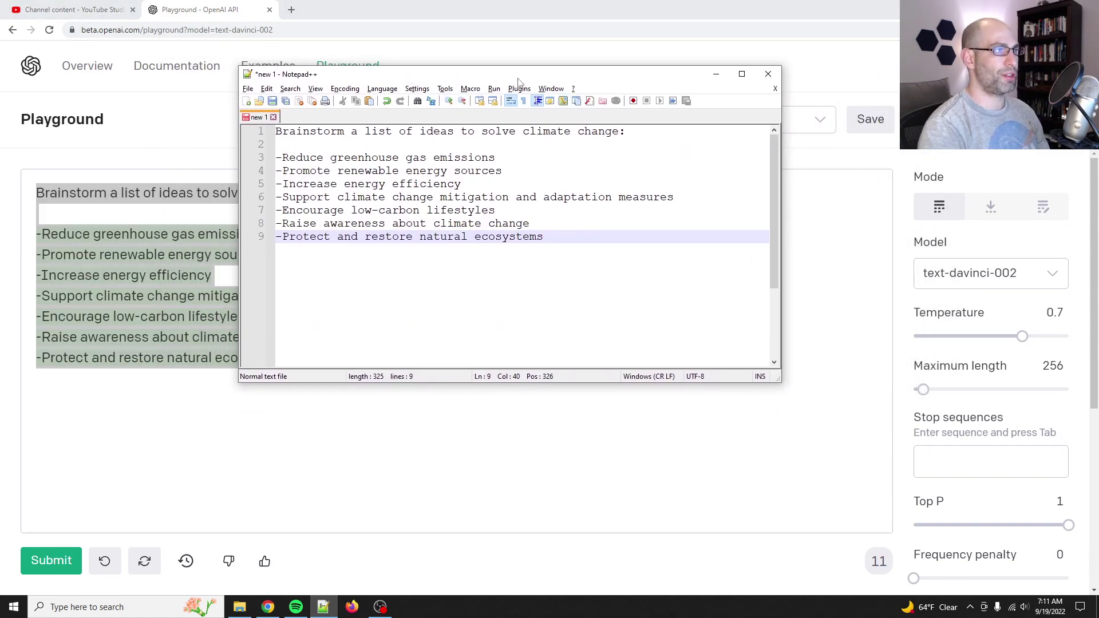
drag(518, 78, 814, 94)
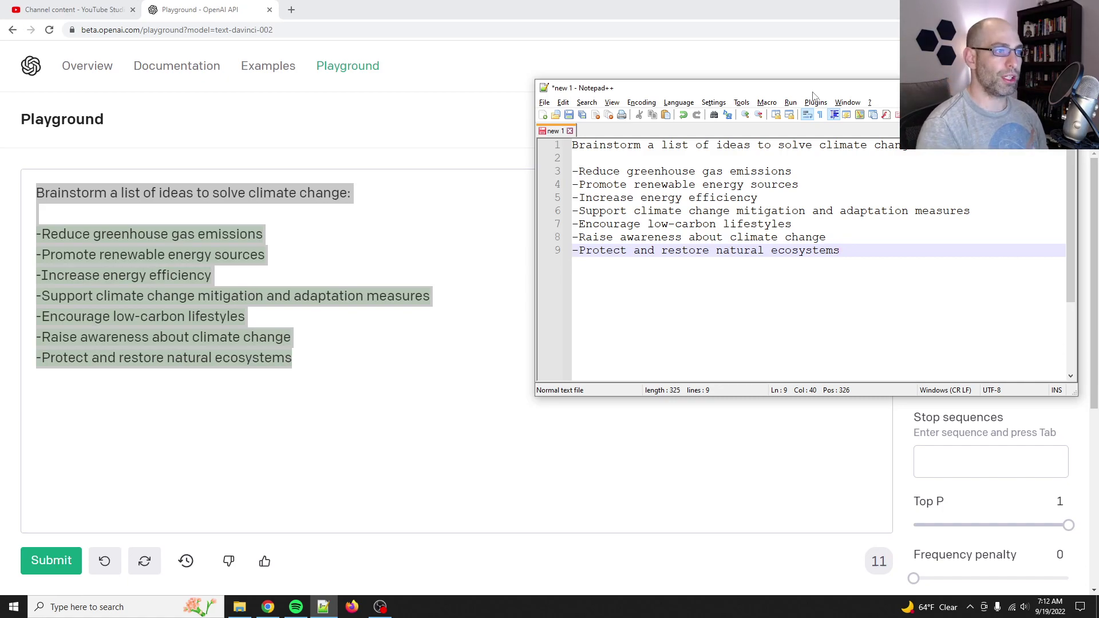
Create a new document with 'Do something with the following:', <<PLACEHOLDER>> and 'OUTPUT: [GPT3 output]'.
key(ctrl+n)
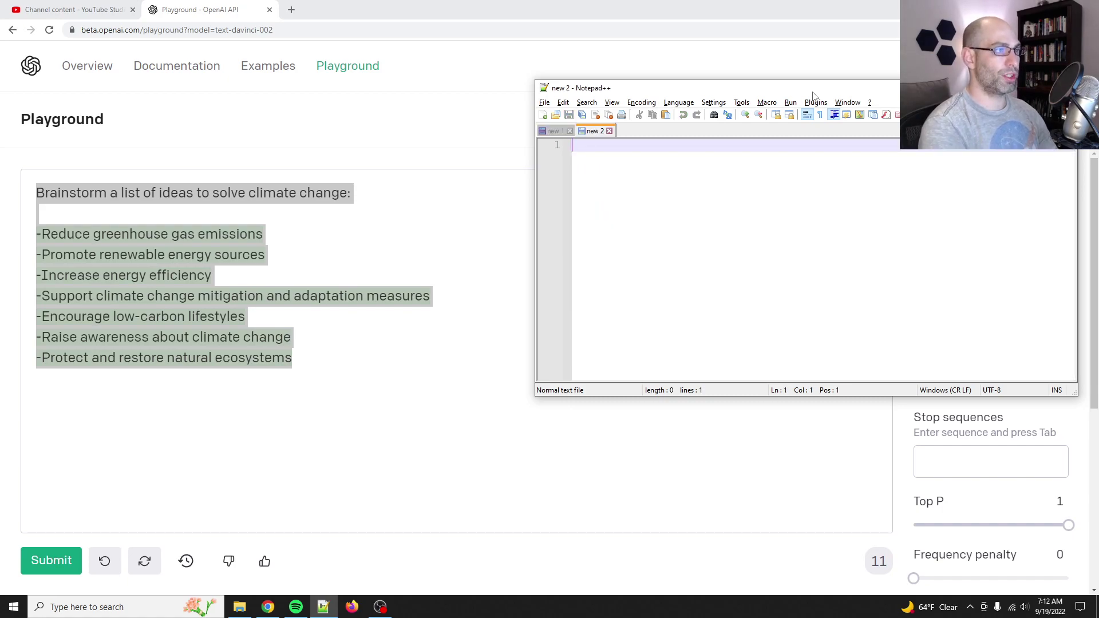
text(Do someth)
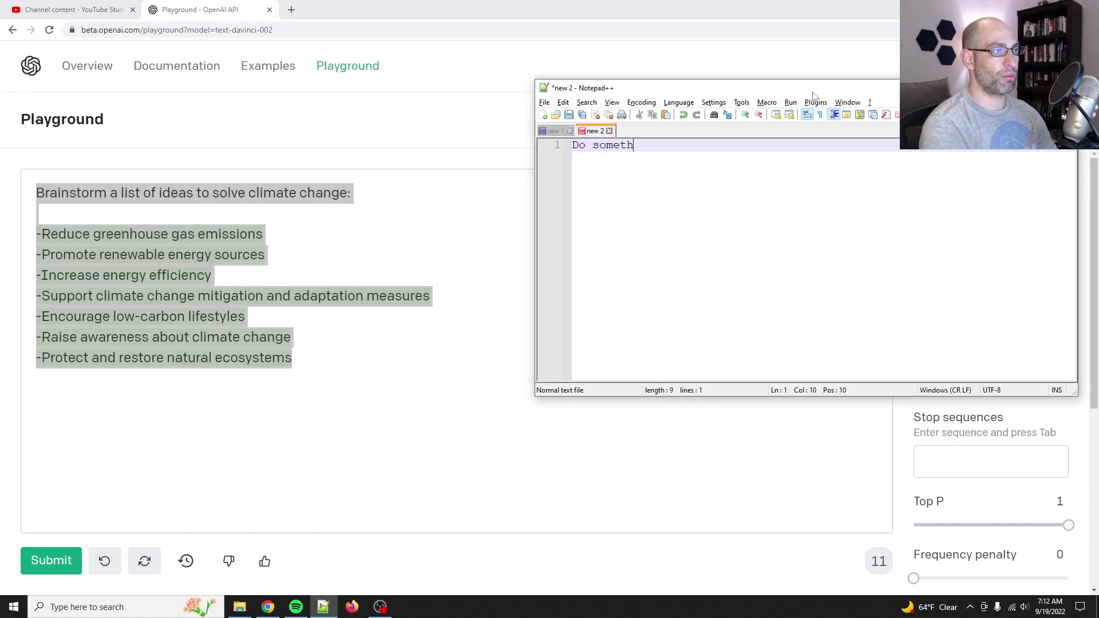
text(ing with the following:)
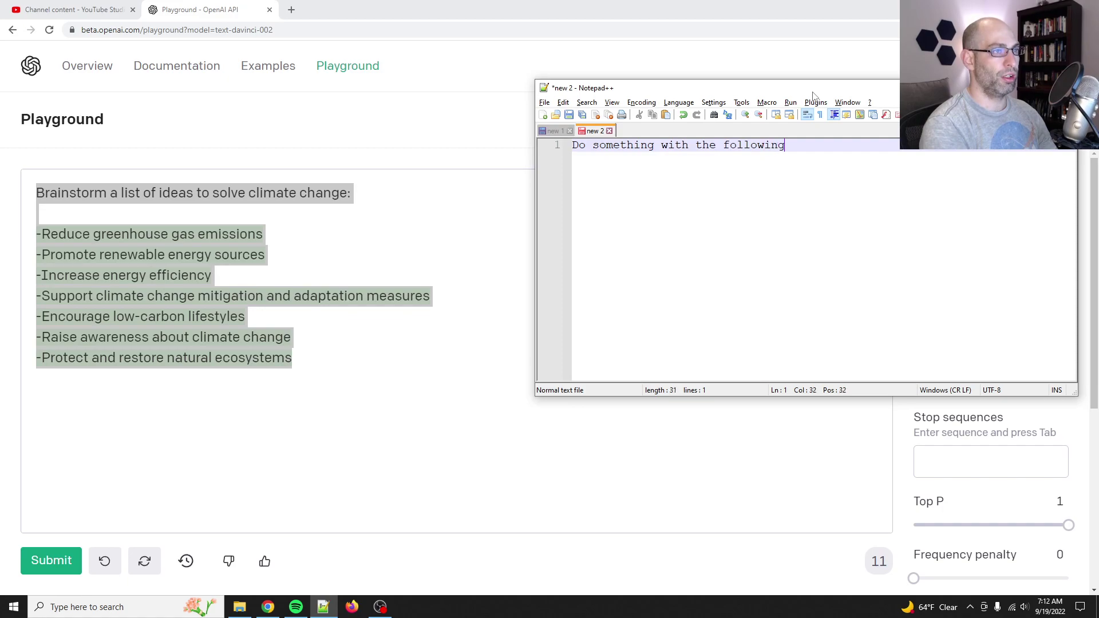
key(Return)
key(Return)
text(<<PLA)
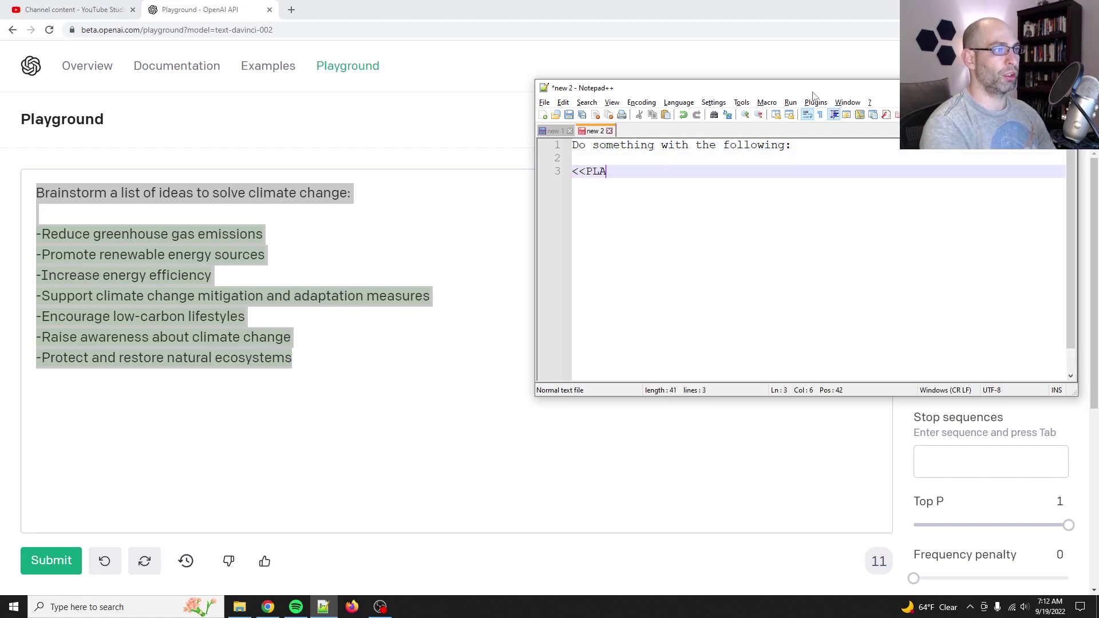
text(CEHOLDER>>)
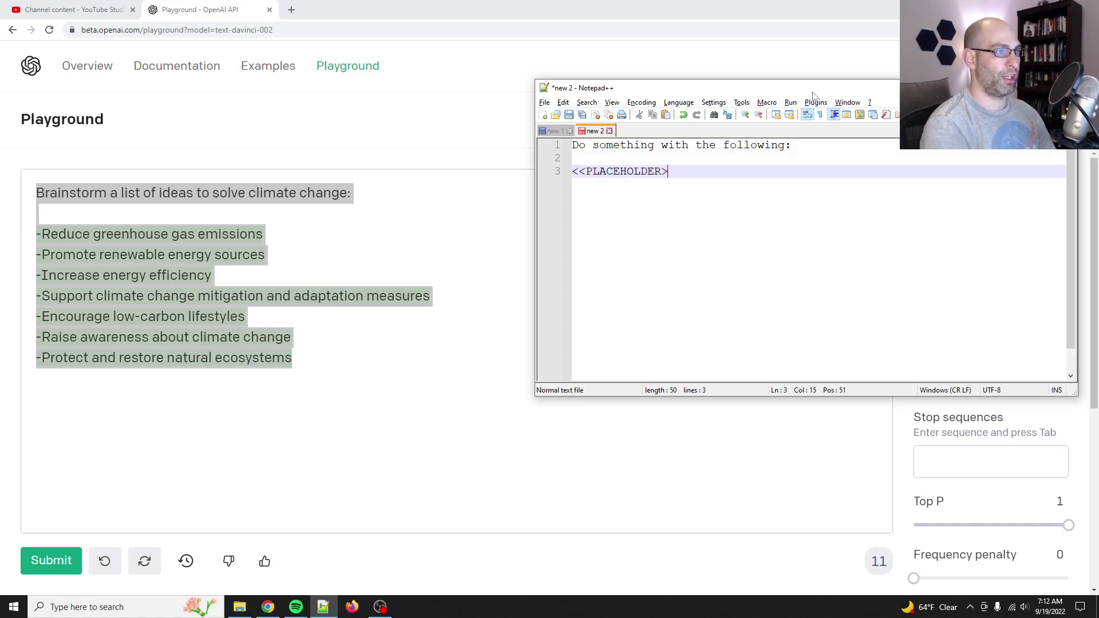
key(Return)
key(Return)
text(OUTPUT: )
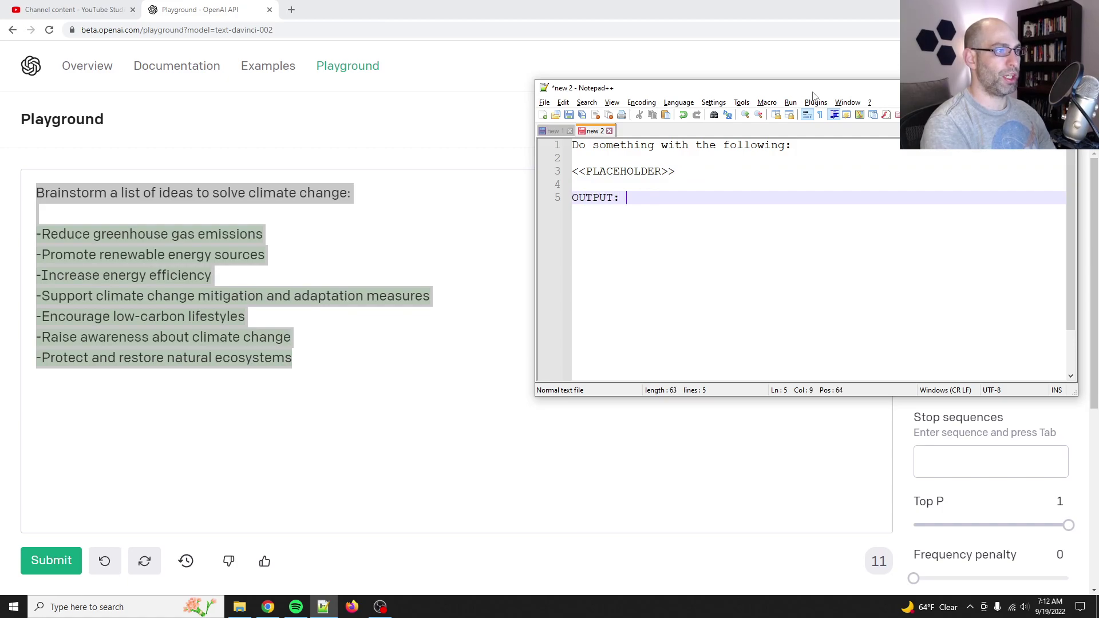
text(......)
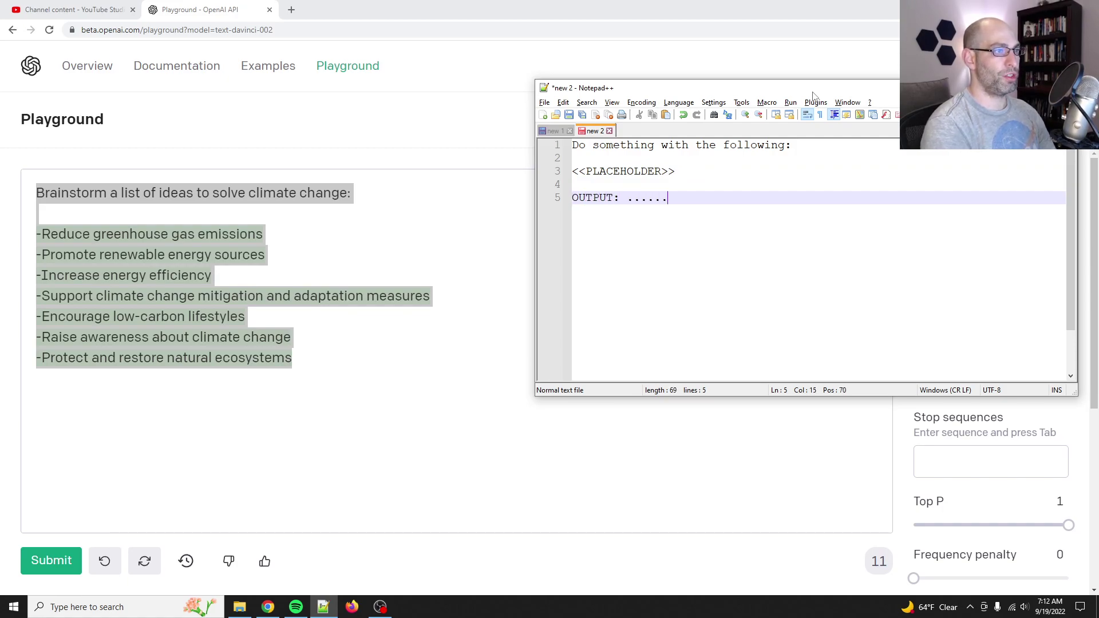
key(ctrl+Left)
key(ctrl+shift+Right)
text([GP)
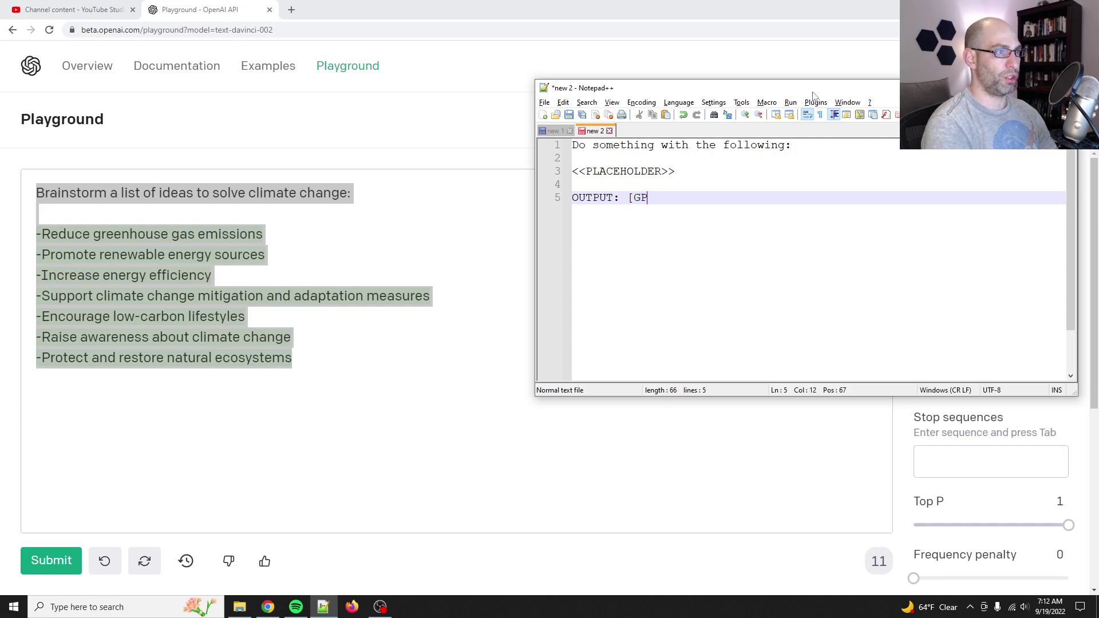
text(T3 output])
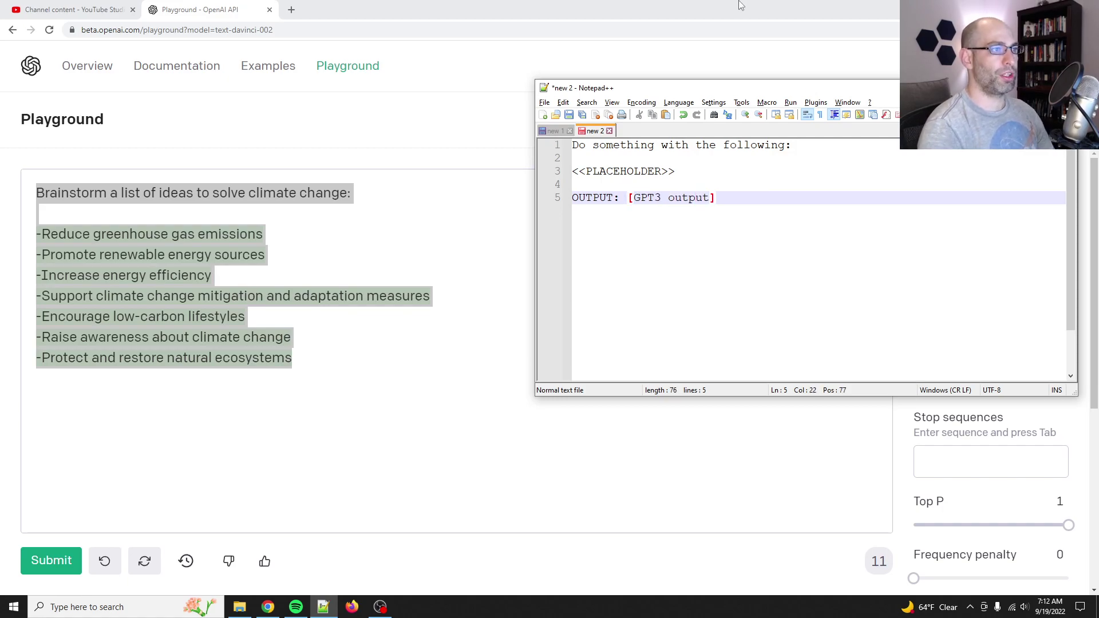
Highlight the <<PLACEHOLDER>> and [GPT3 output] fields in the template.
drag(627, 197, 572, 172)
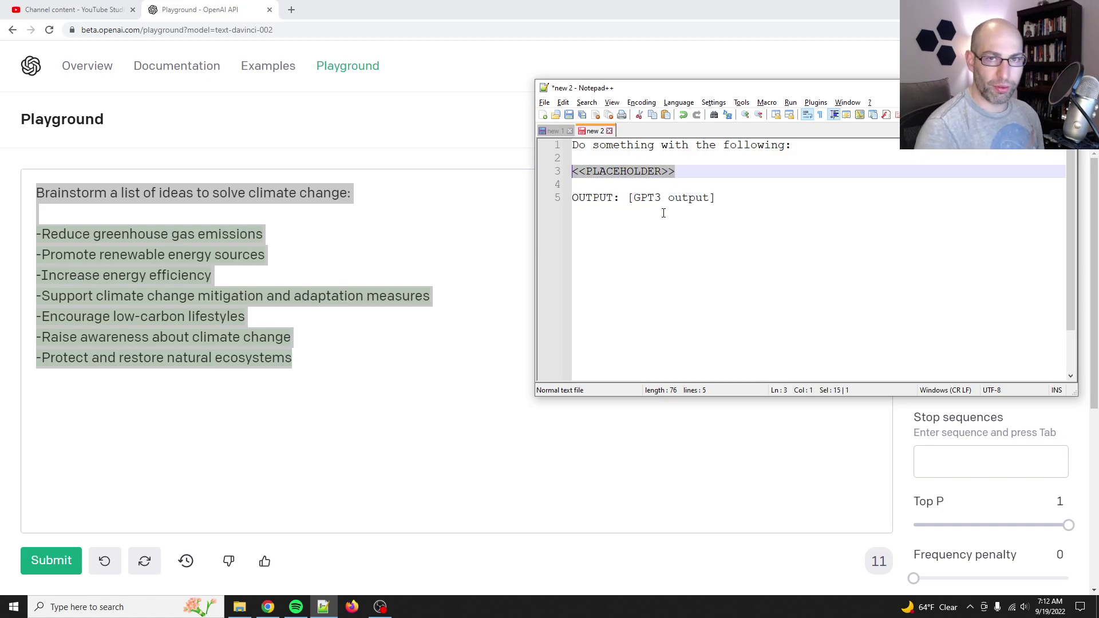
drag(739, 197, 634, 174)
click(771, 191)
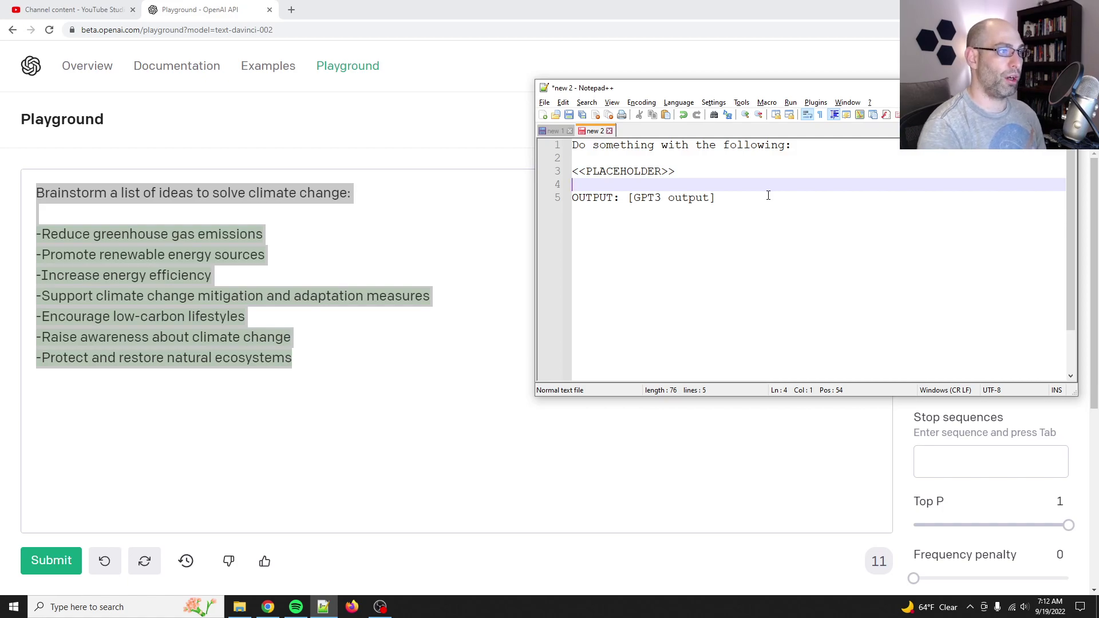
drag(629, 198, 799, 198)
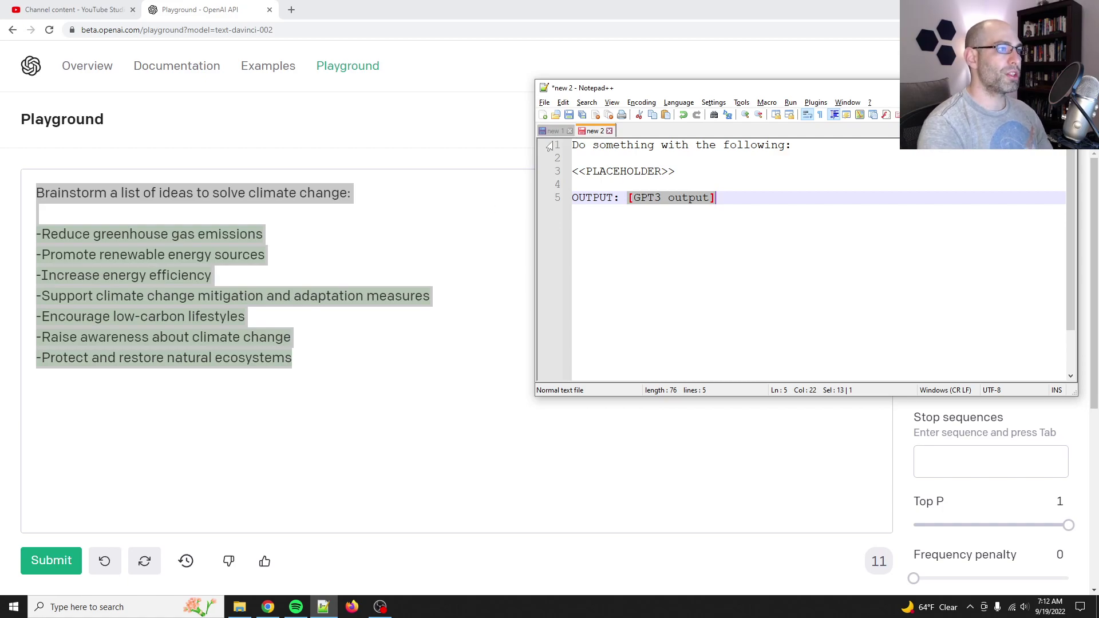
Select the whole climate prompt and its generated idea list in the Playground.
text(Brainstorm a list of ideas to solve climate change:  -Reduce greenhouse gas emissions -Promote renewable energy sources -Increase energy efficiency -Support climate change mitigation and adaptation measures -Encourage low-carbon lifestyles -Raise awareness about climate change -Protect and restore natural ecosystems)
click(421, 195)
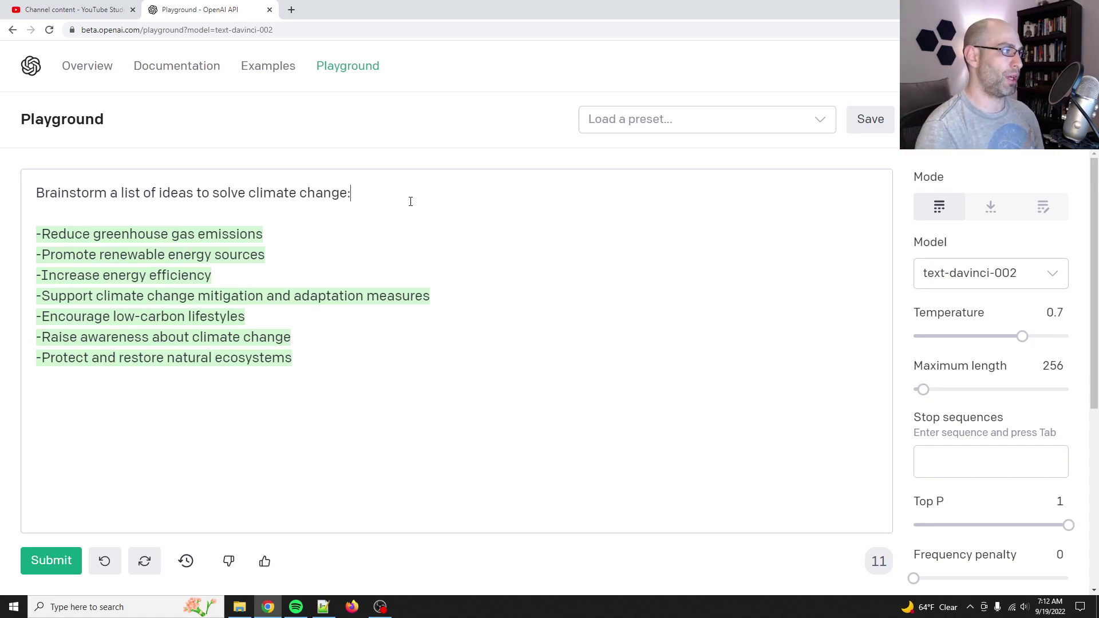
drag(411, 384, 3, 186)
key(ctrl+c)
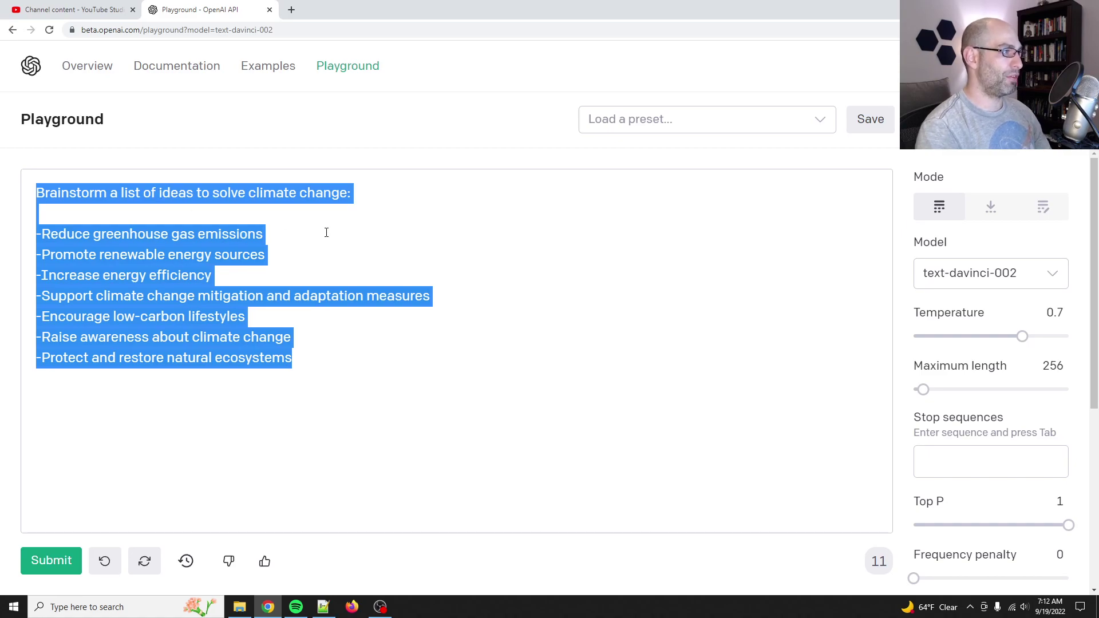
key(ctrl+n)
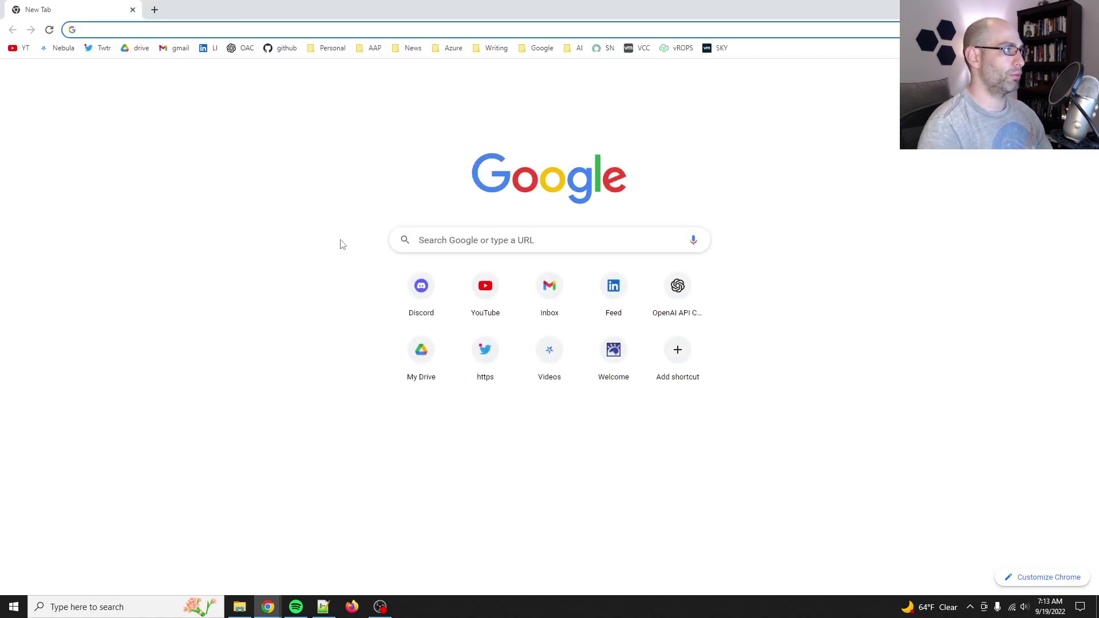
key(ctrl+w)
Paste the climate brainstorm into a new Notepad++ tab, select its first line, then return to Chrome.
key(alt+Tab)
key(ctrl+v)
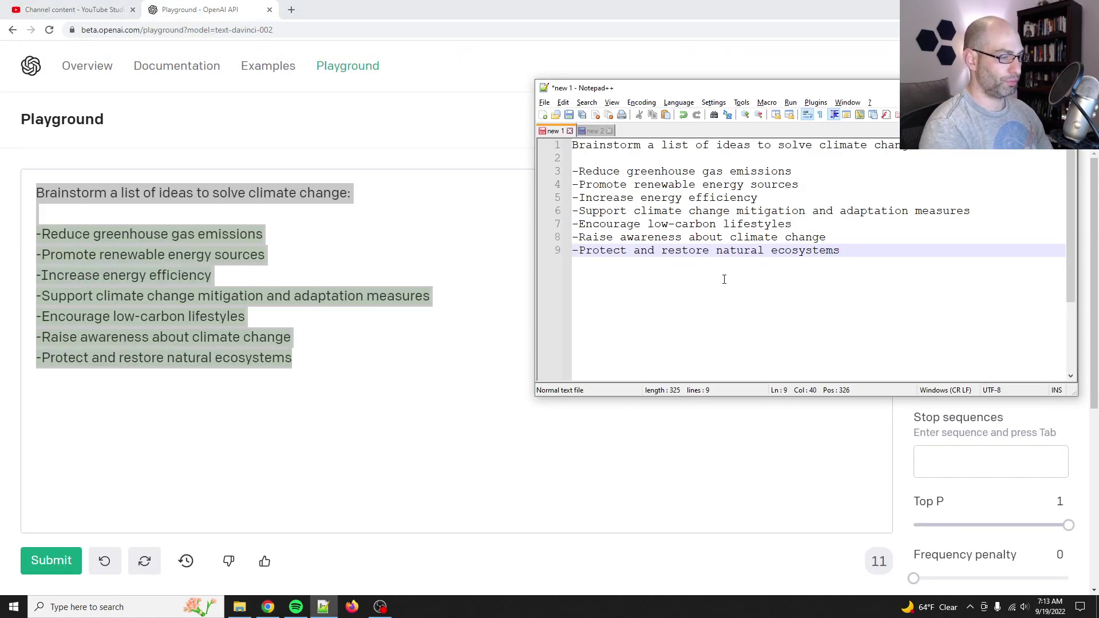
key(ctrl+n)
key(ctrl+v)
click(695, 145)
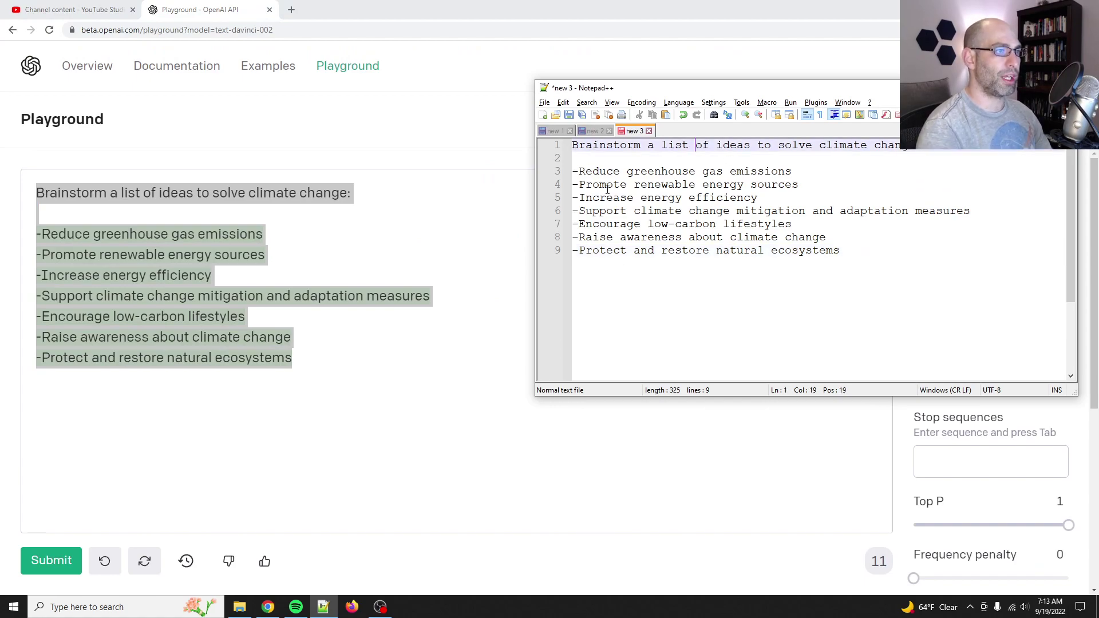
drag(922, 145, 516, 145)
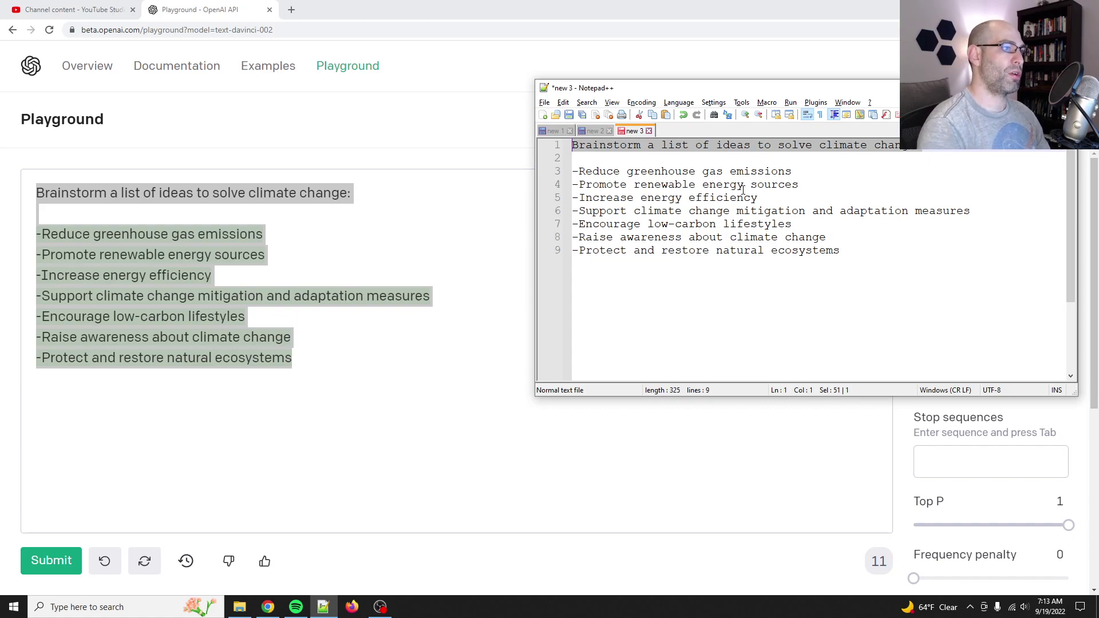
click(409, 330)
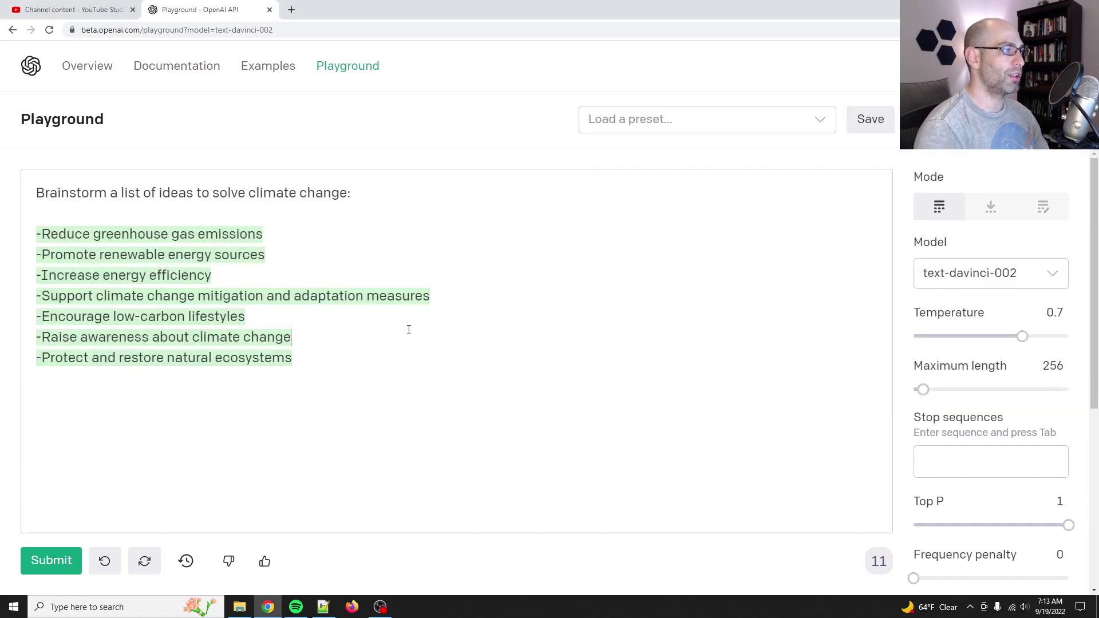
Delete the generated idea list, keeping the Brainstorm line with blank lines above it.
key(ctrl+a)
key(ctrl+c)
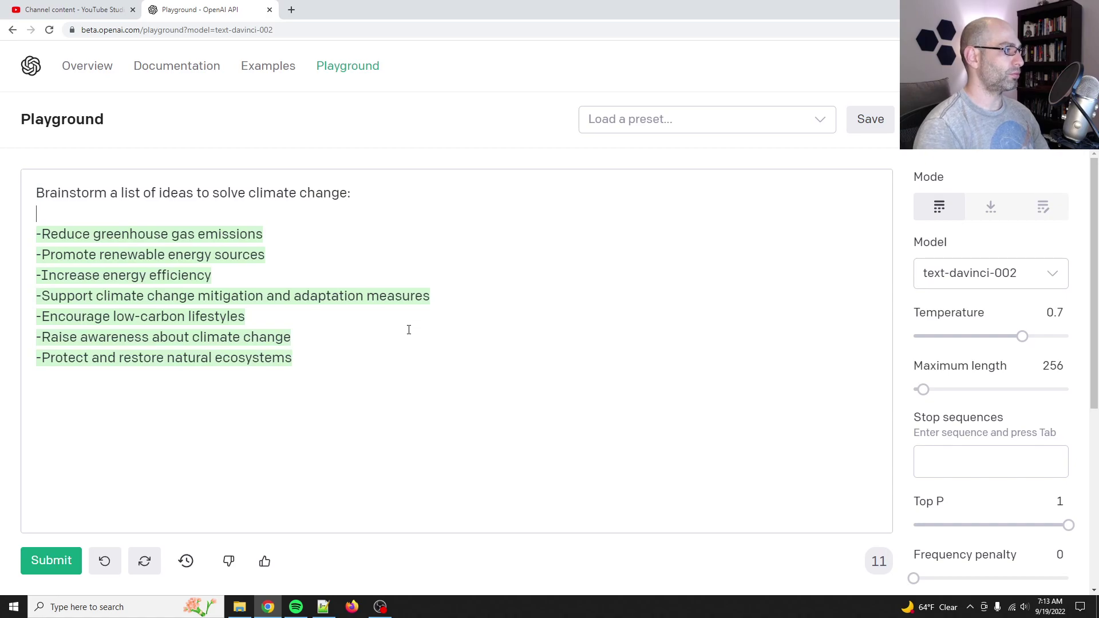
key(End)
key(ctrl+shift+End)
key(Delete)
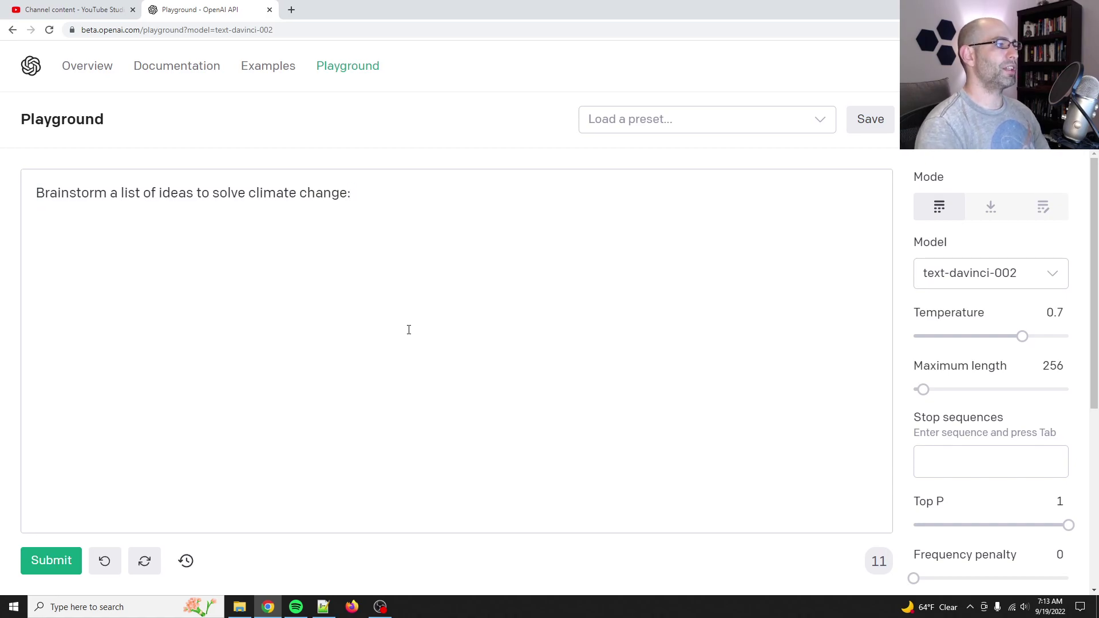
key(Return)
key(Up)
key(Return)
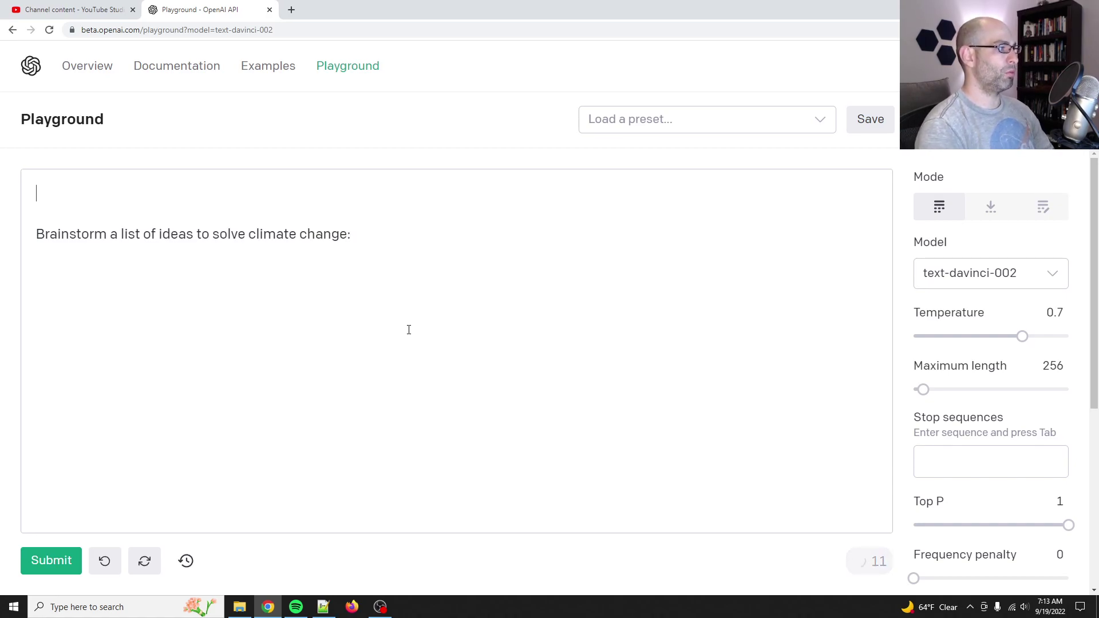
Write 'What kind of instruction might yield the following imperative:' joined to the quoted Brainstorm line, plus '?' and 'INSTRUCTION:'.
text(What kind of)
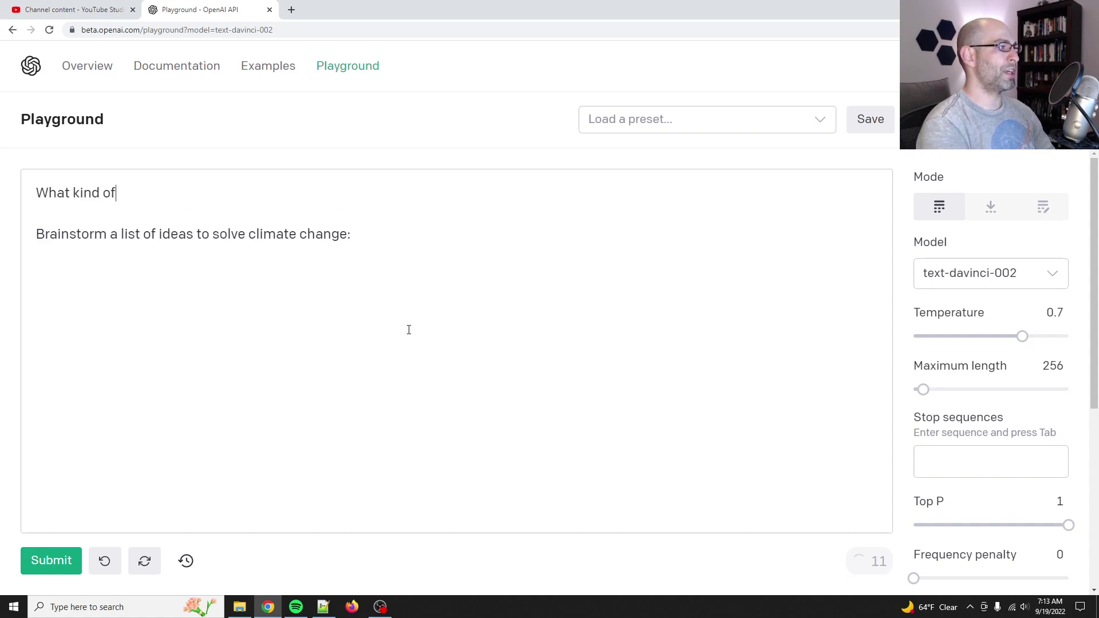
text( instruction )
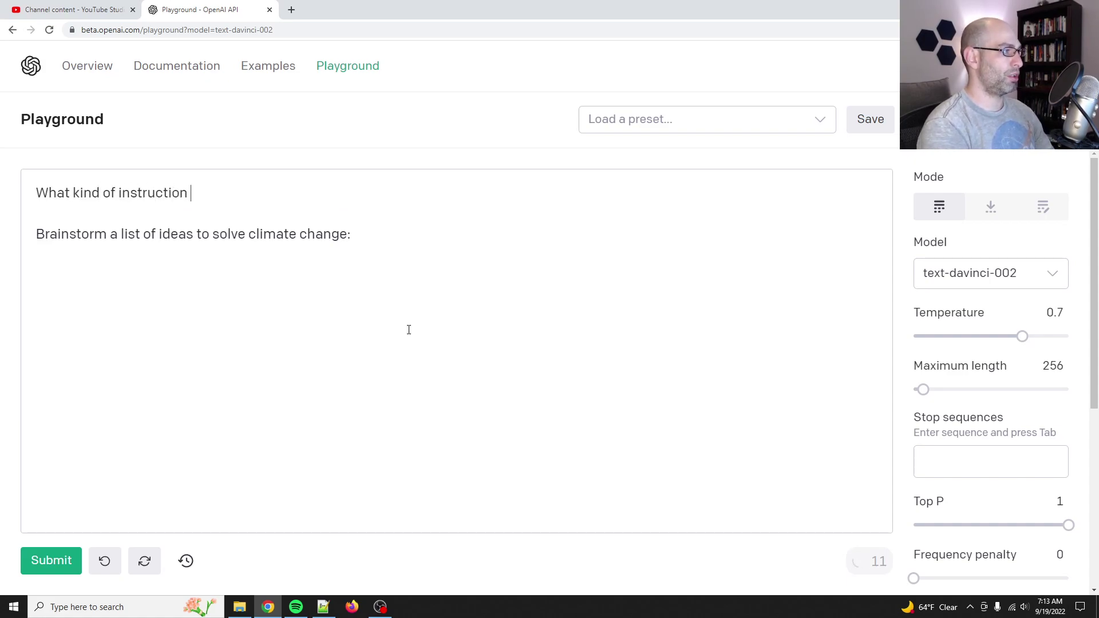
text(might generate)
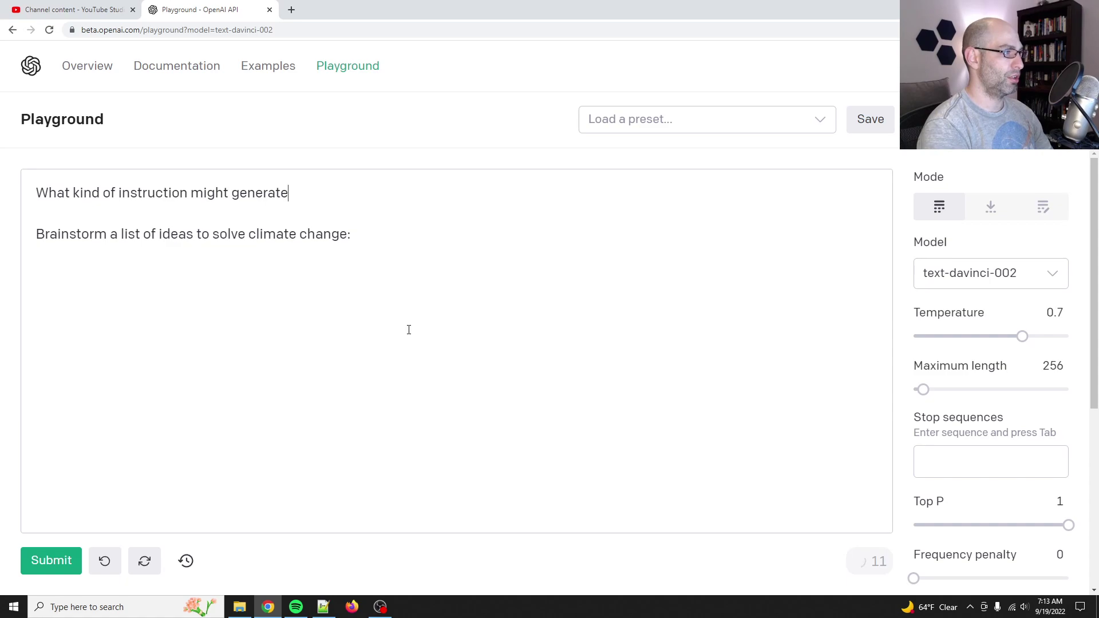
key(ctrl+BackSpace)
text(yield the f)
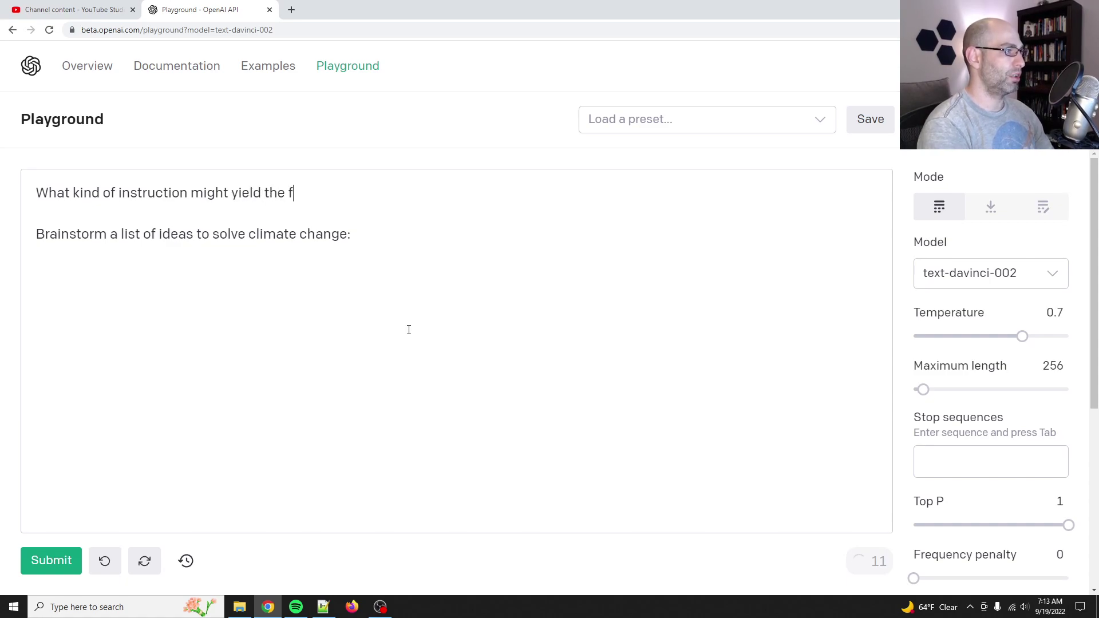
text(ollowing instruction:)
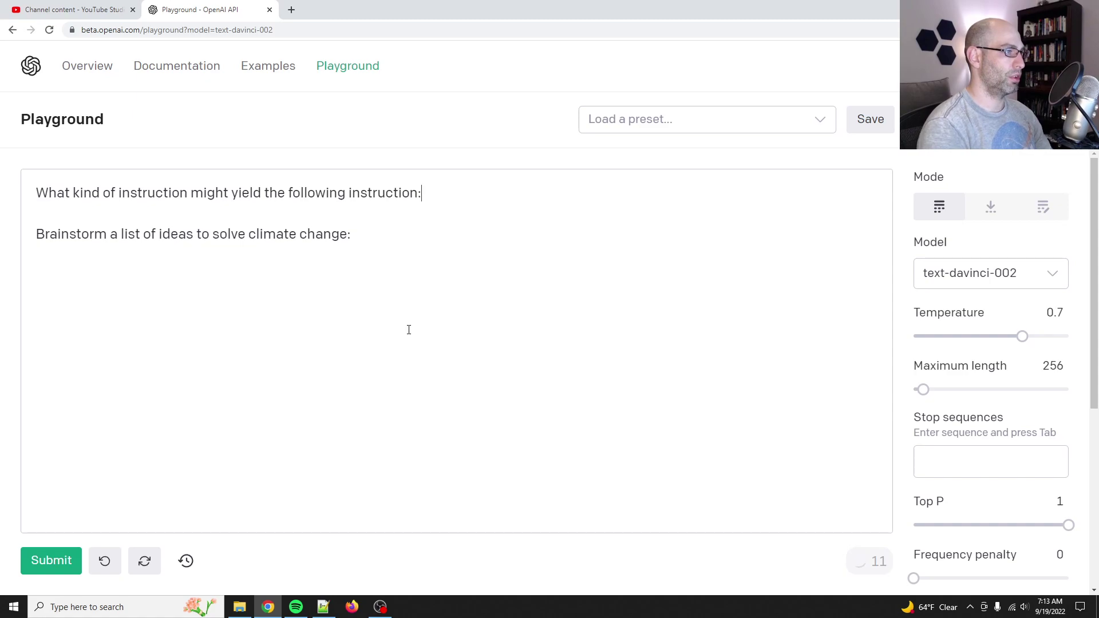
key(ctrl+BackSpace)
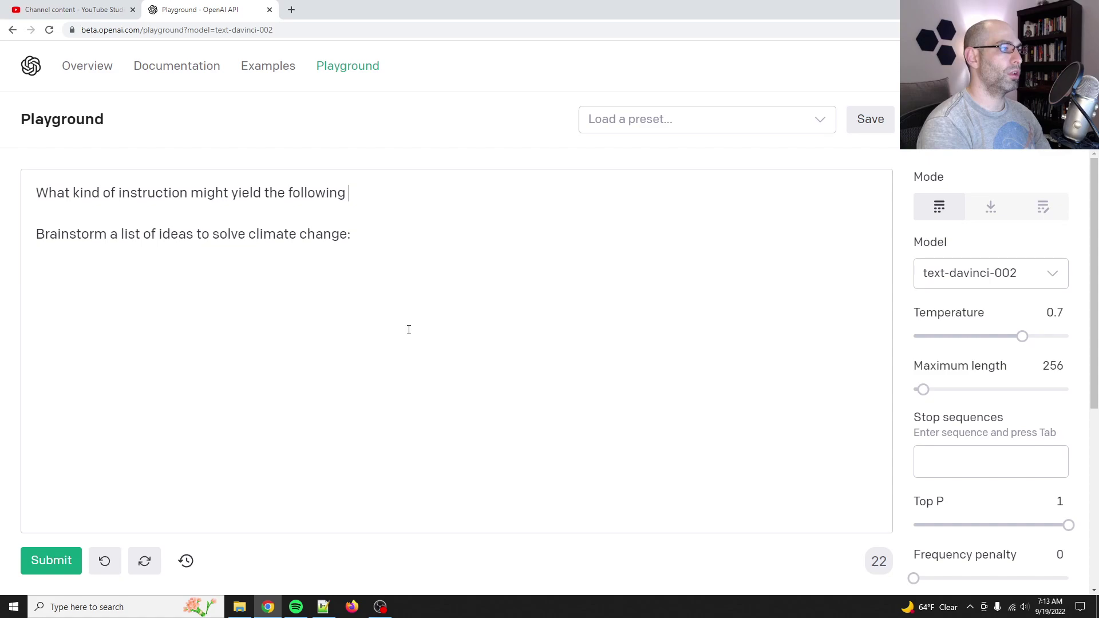
text(imperative:)
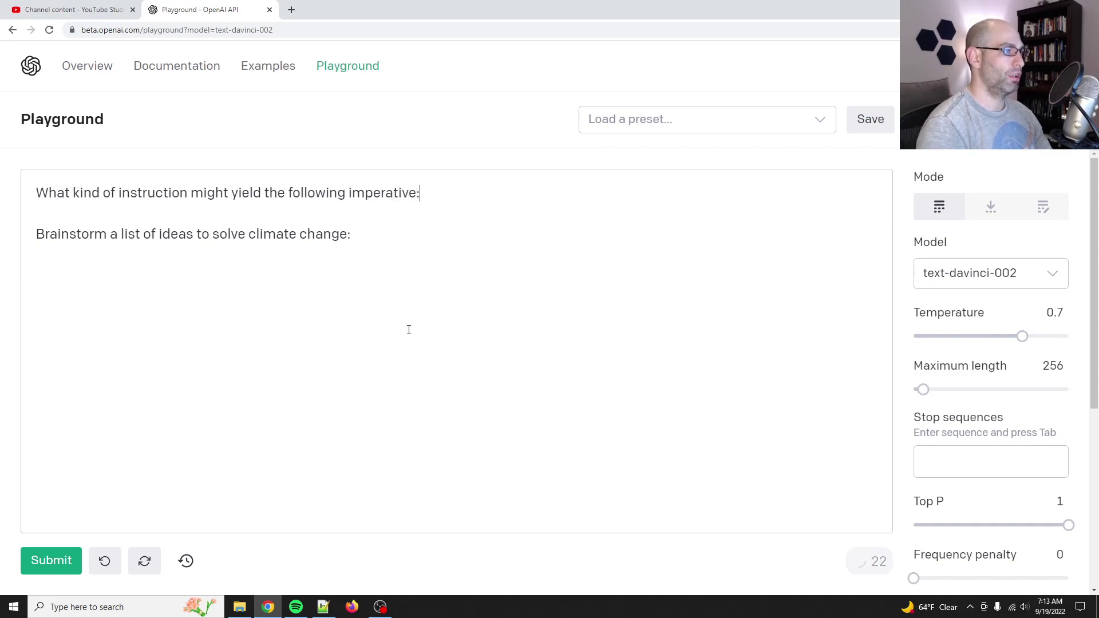
key(Delete)
key(Delete)
text(")
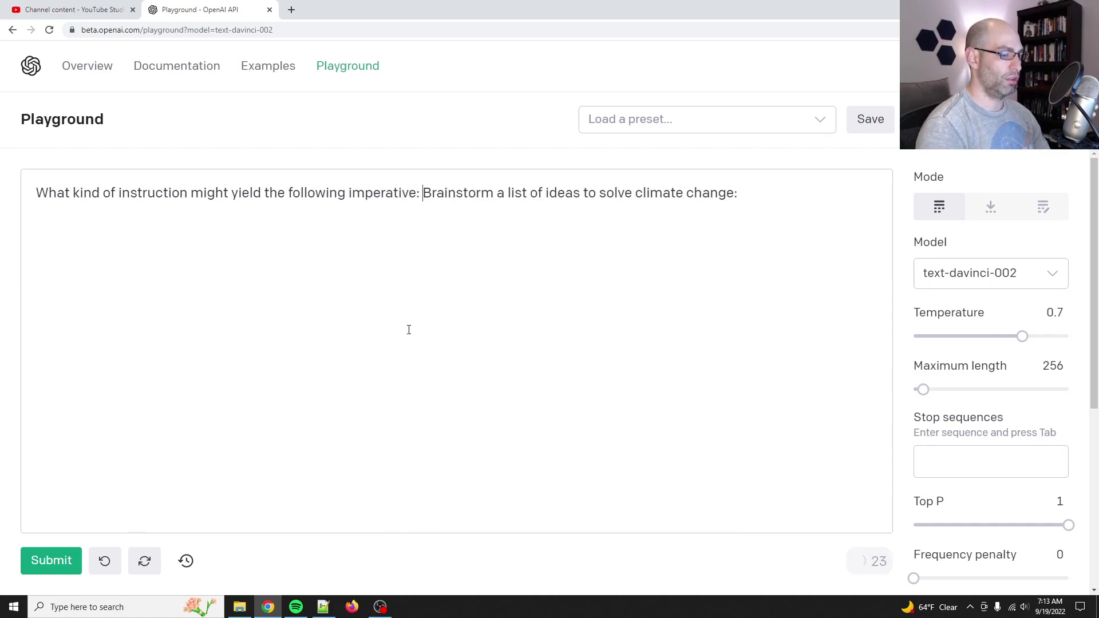
text(")
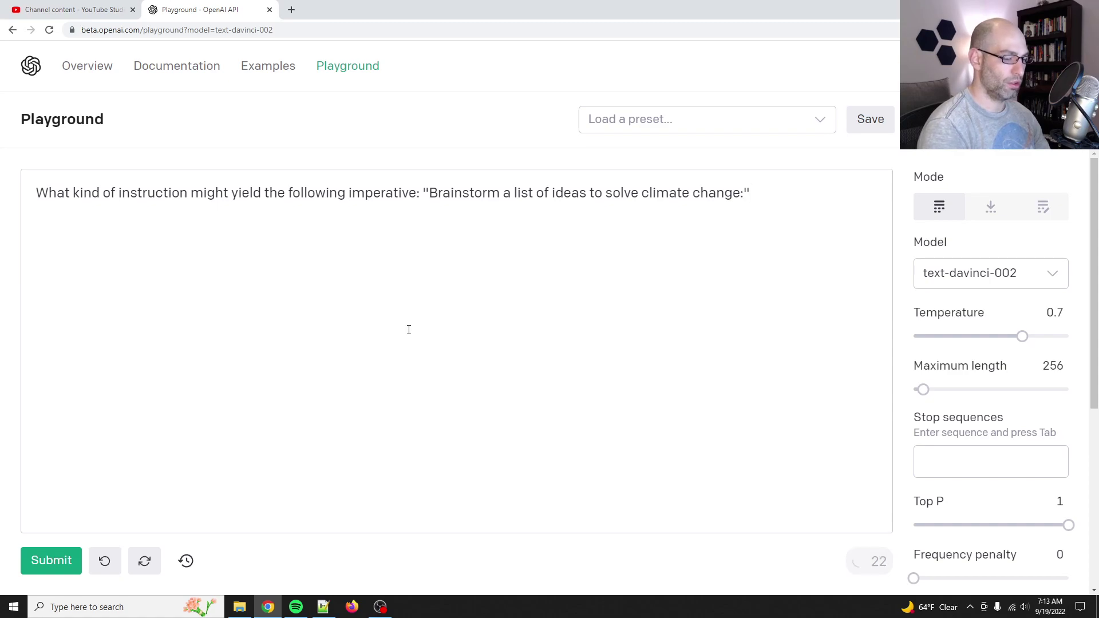
text(?INSTRUCTION:)
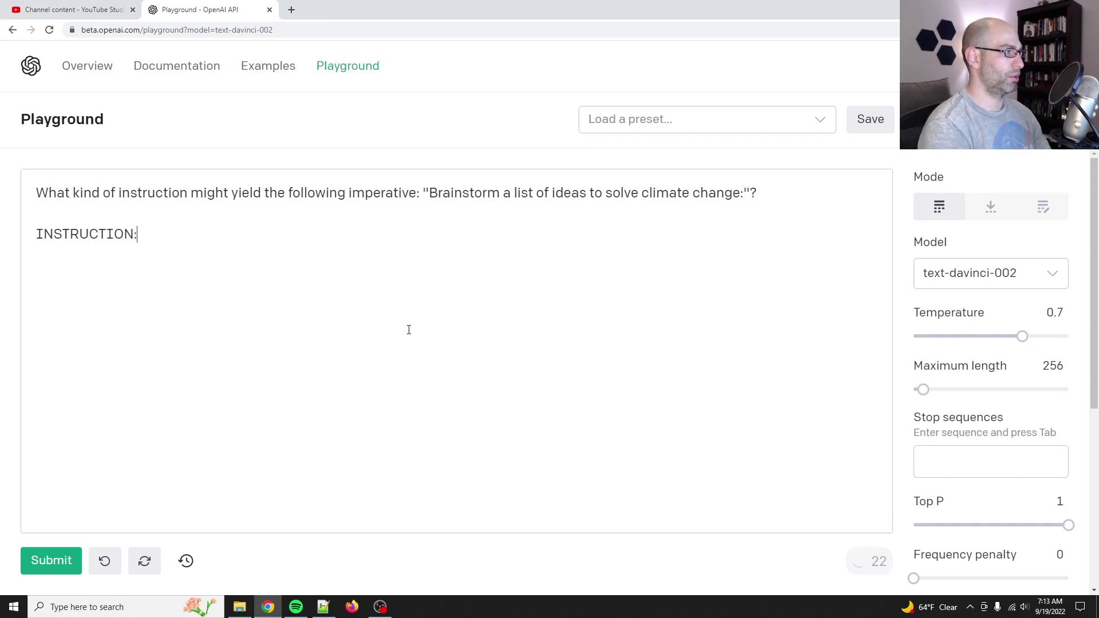
Submit the reverse-instruction question, then delete the INSTRUCTION line and its generated answer.
key(ctrl+Return)
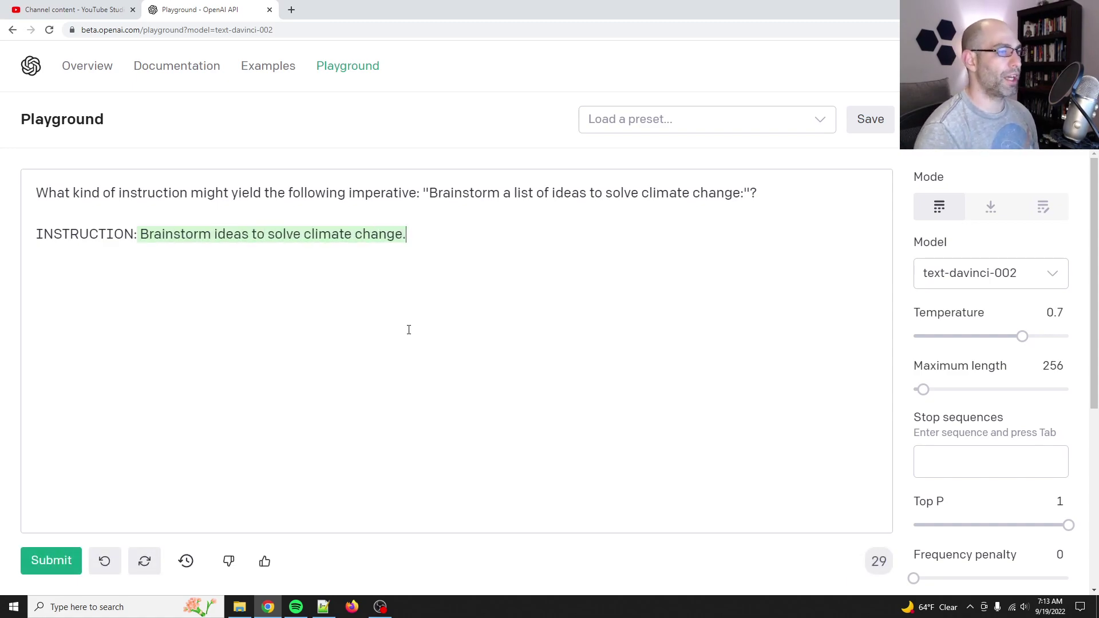
key(shift+Home)
key(BackSpace)
key(ctrl+Home)
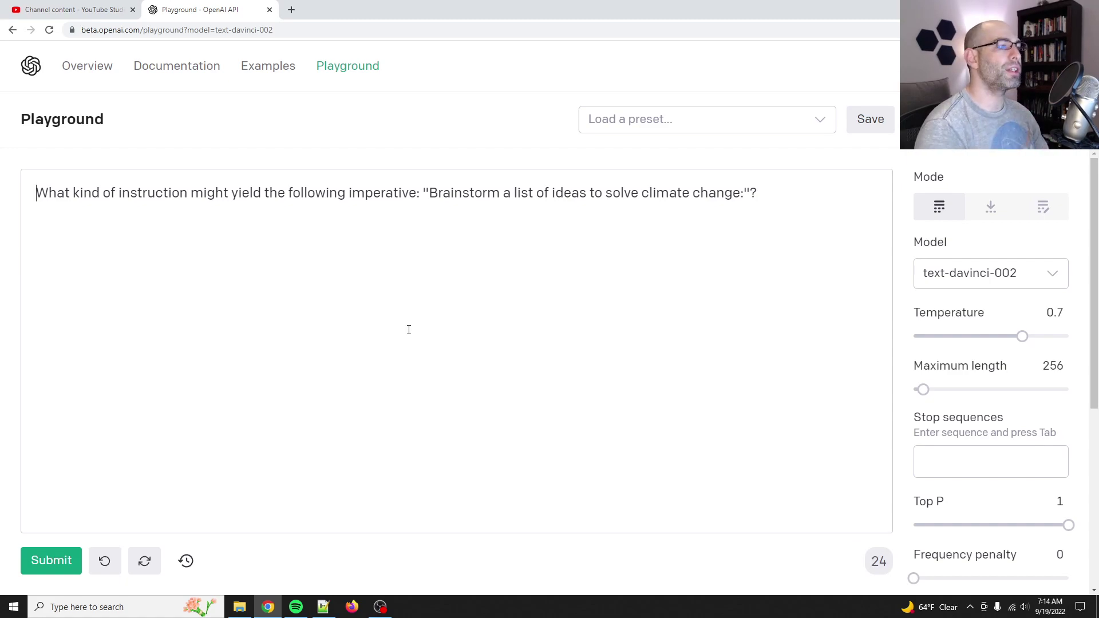
key(Return)
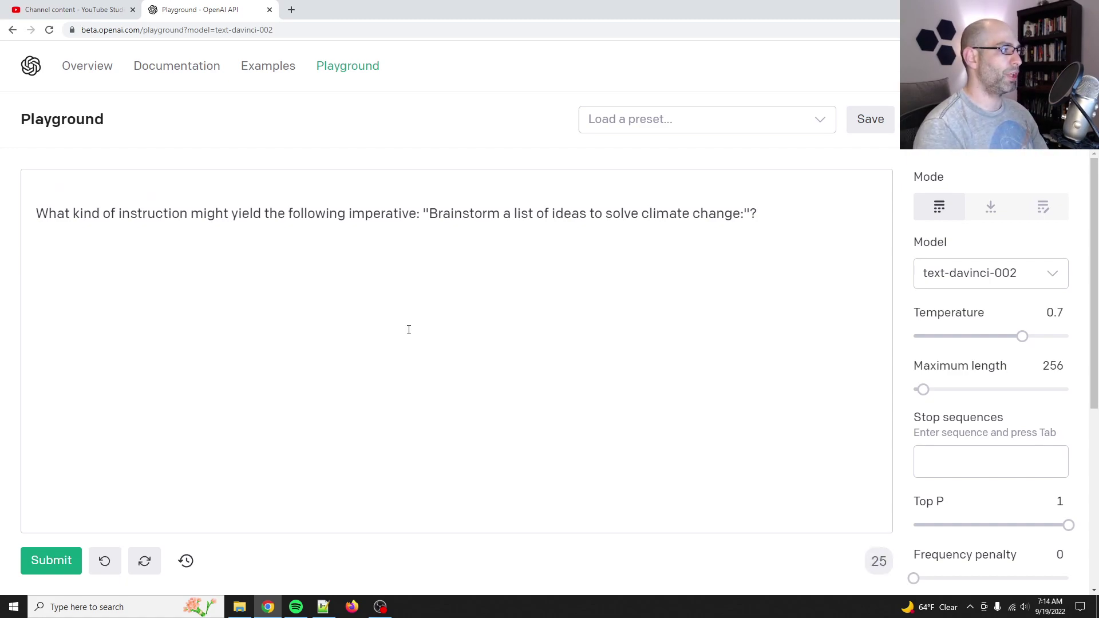
Clear the prompt and type 'Given the problem, write some instructions about how to write about the problem'.
key(ctrl+a)
key(BackSpace)
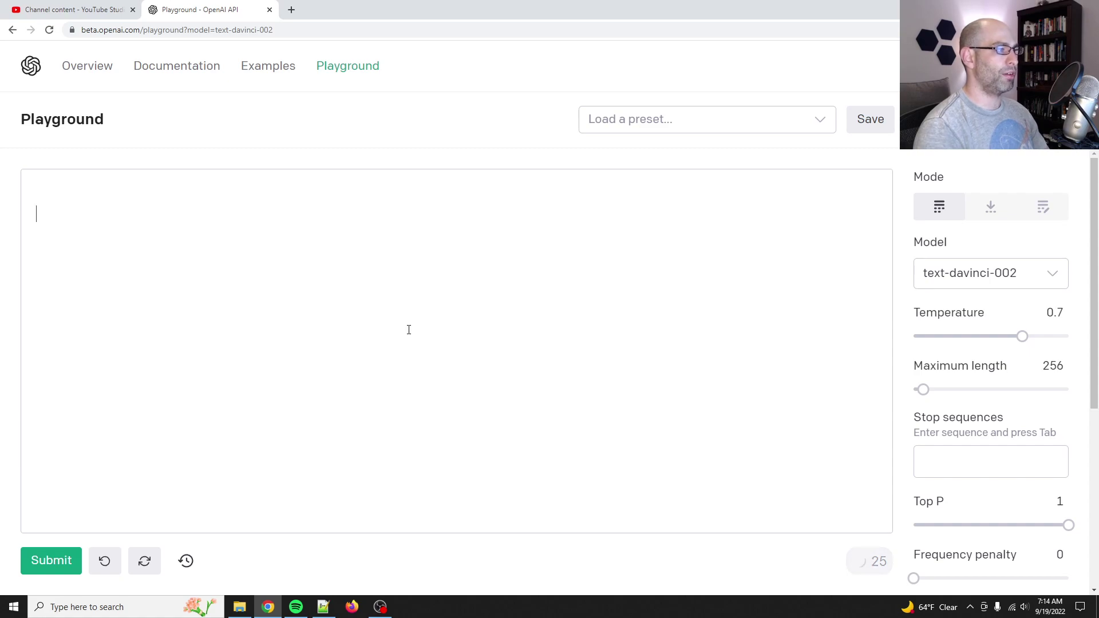
text(Given gi)
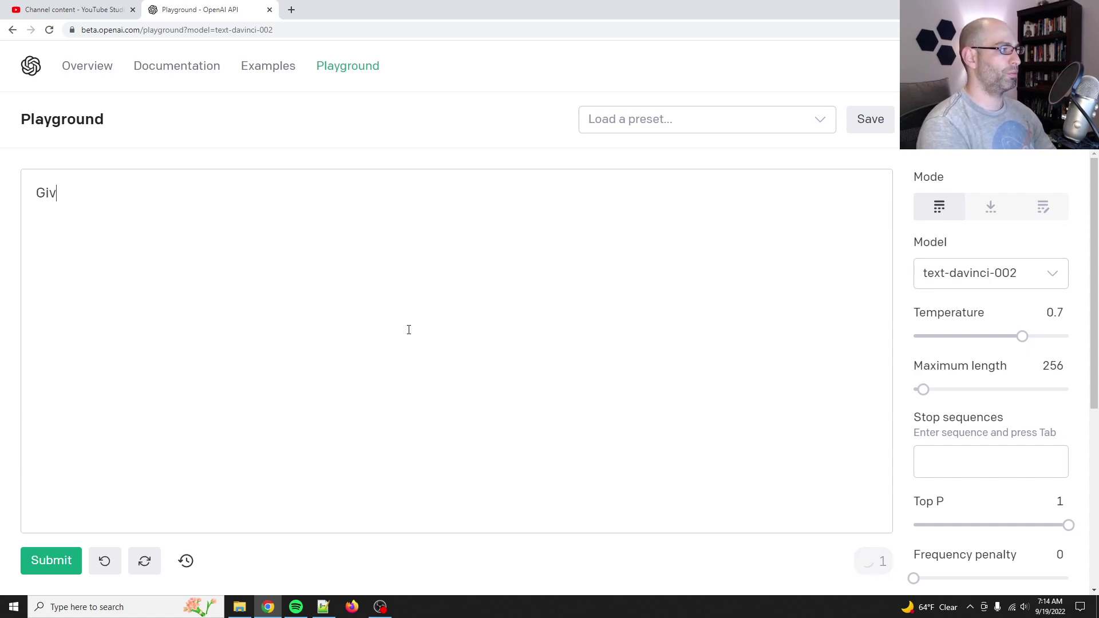
key(BackSpace)
key(BackSpace)
text(the )
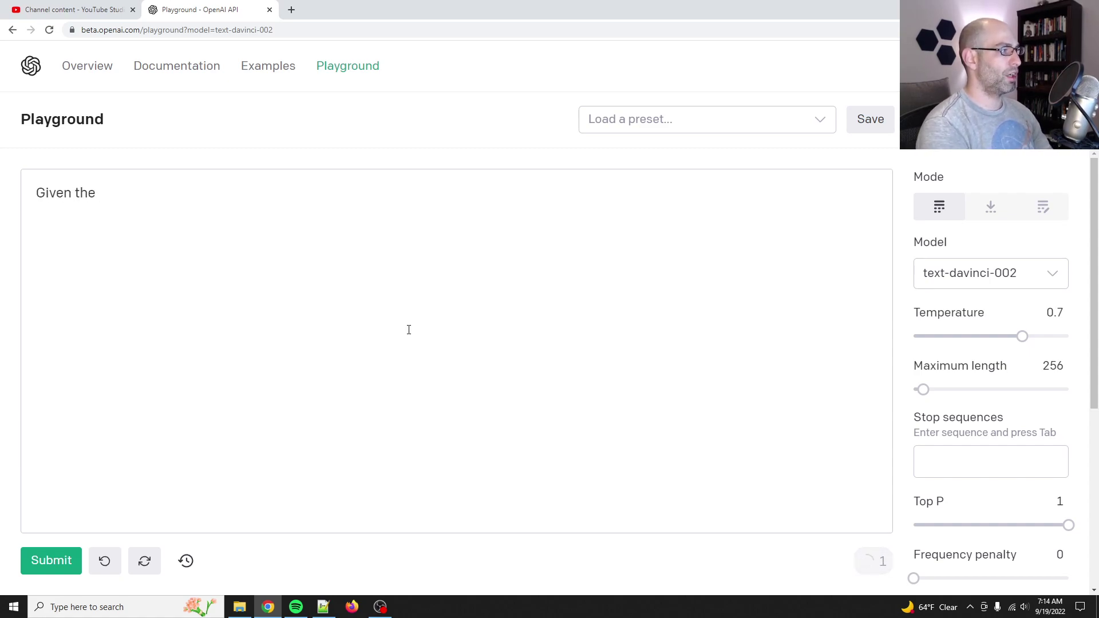
text(problem, )
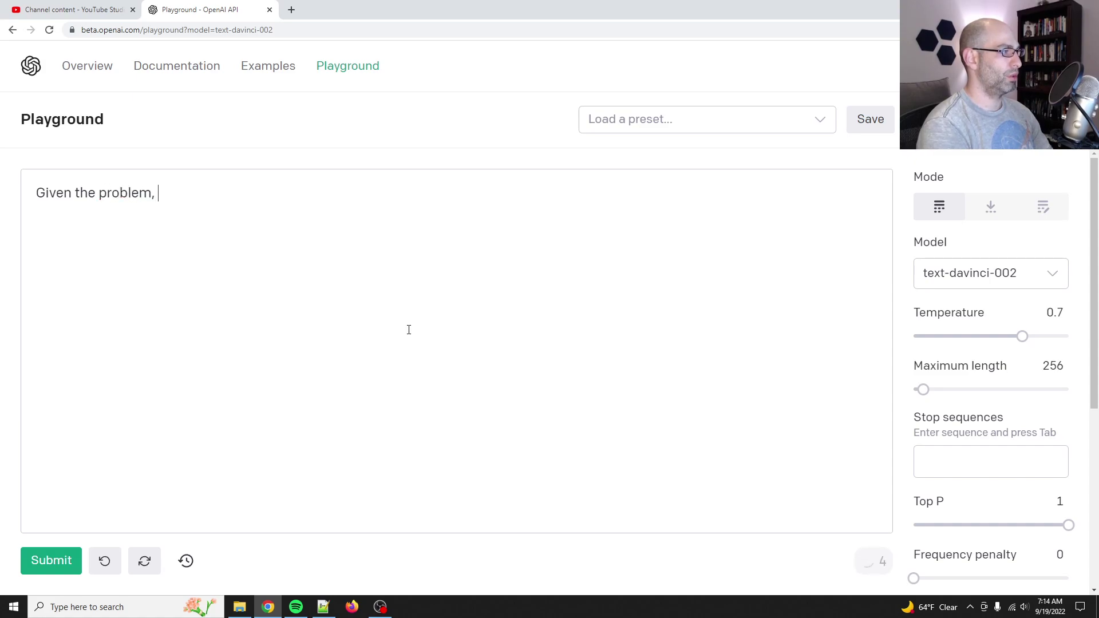
text(write some instru)
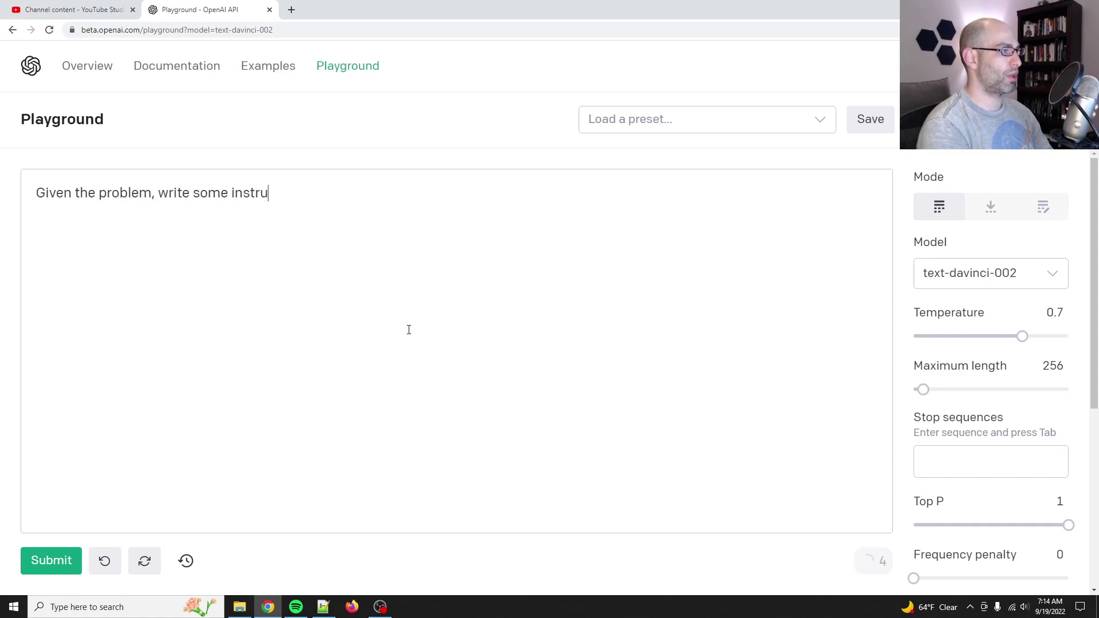
text(ctions about how to )
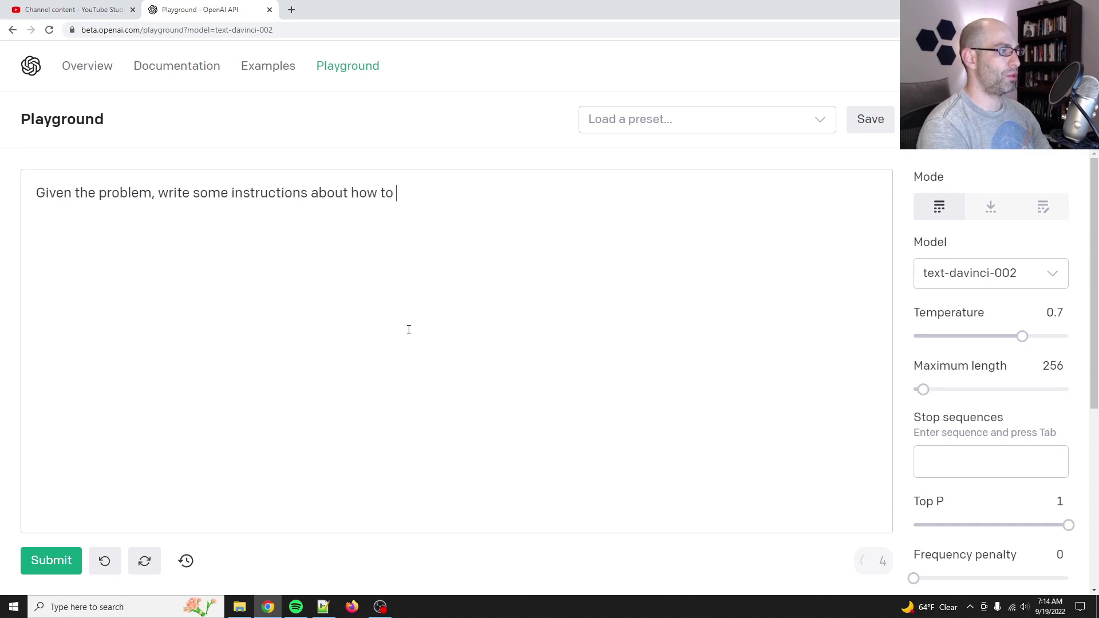
text(write about the problem)
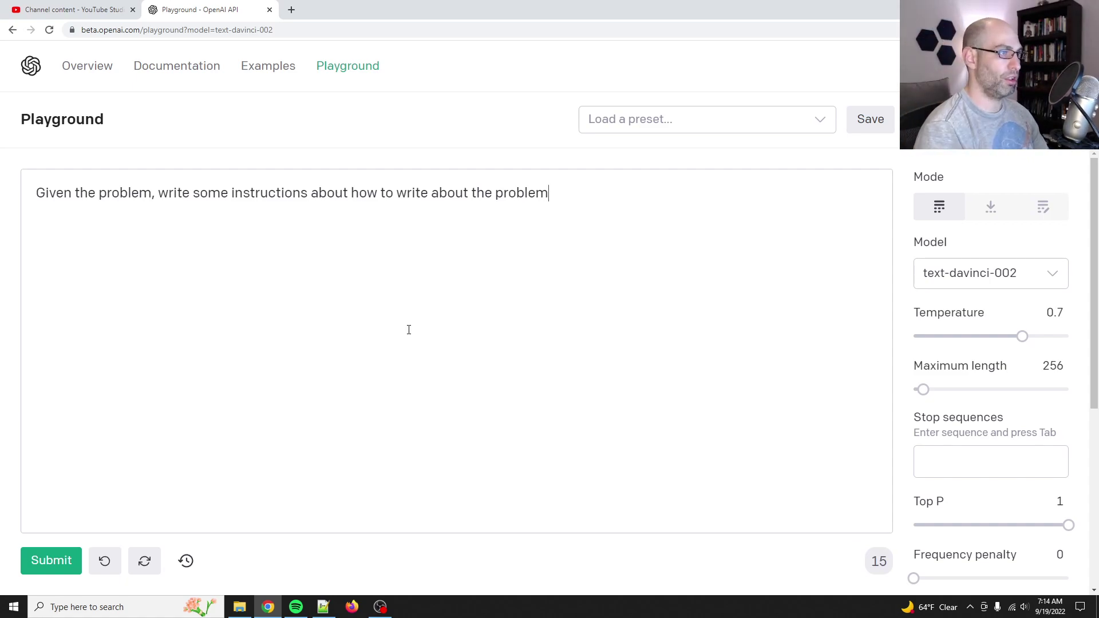
Replace the prompt with 'I am making a test and I have to design the instructions for essay questions.'.
key(ctrl+a)
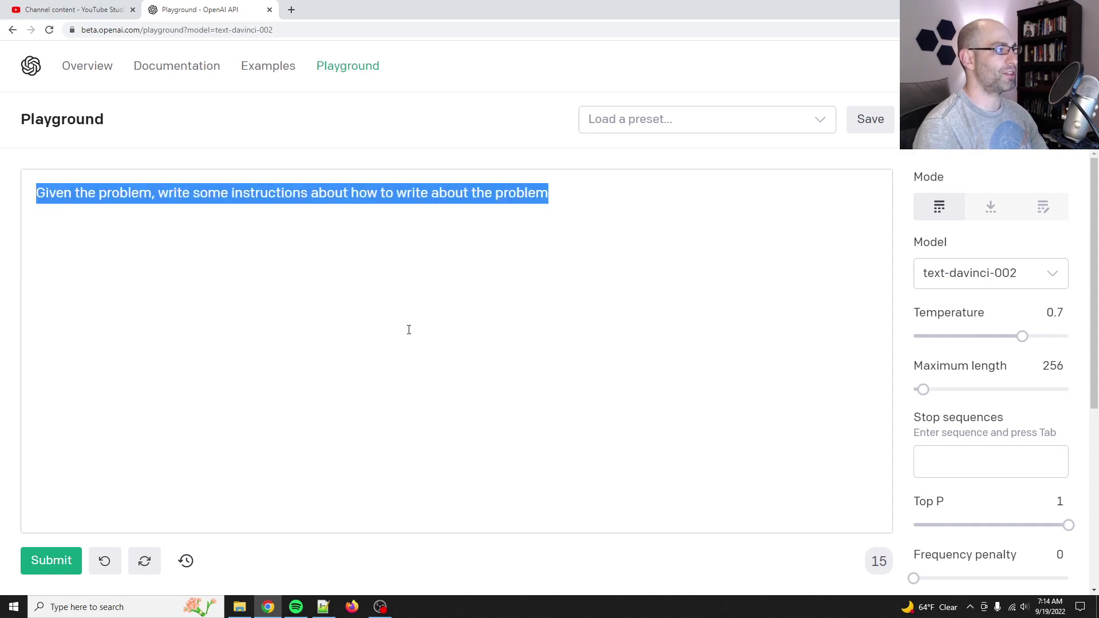
key(BackSpace)
text(I)
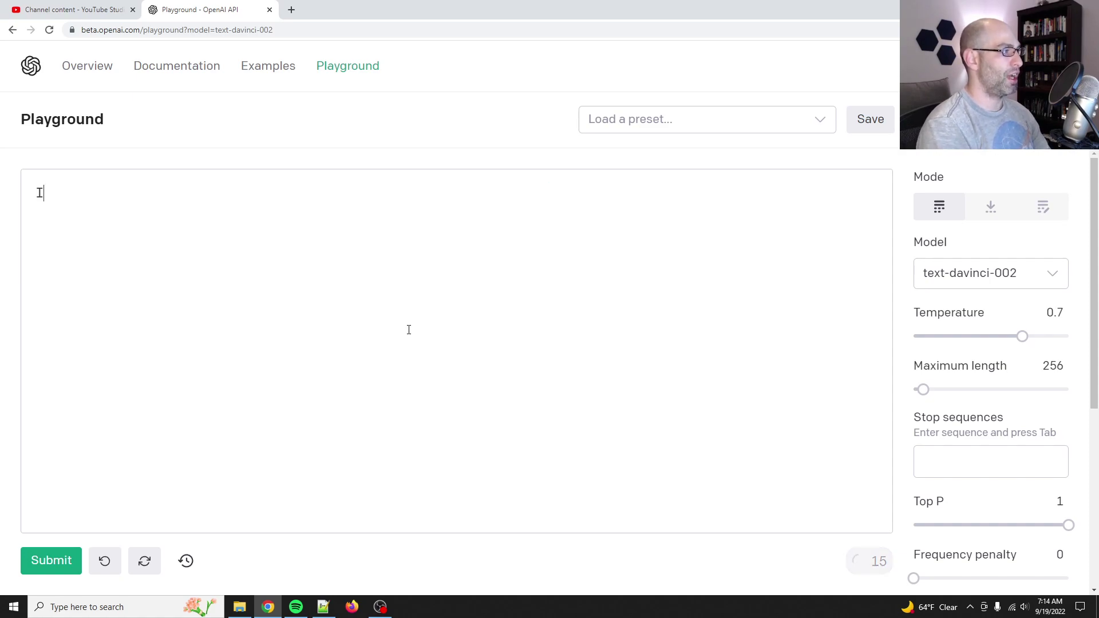
text( am making )
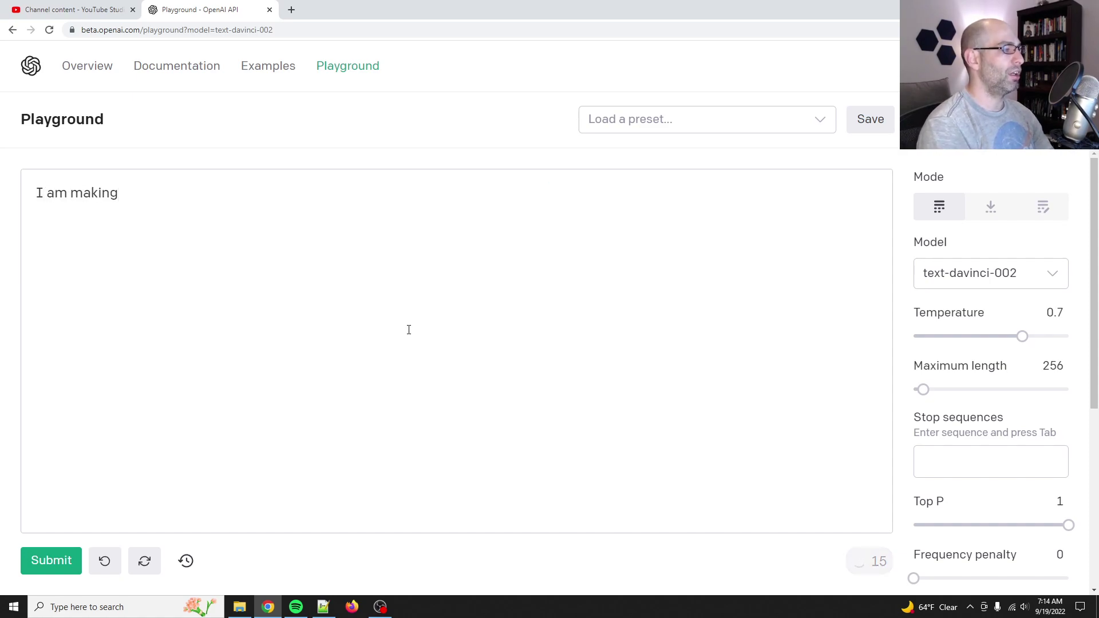
text(a test and Iha)
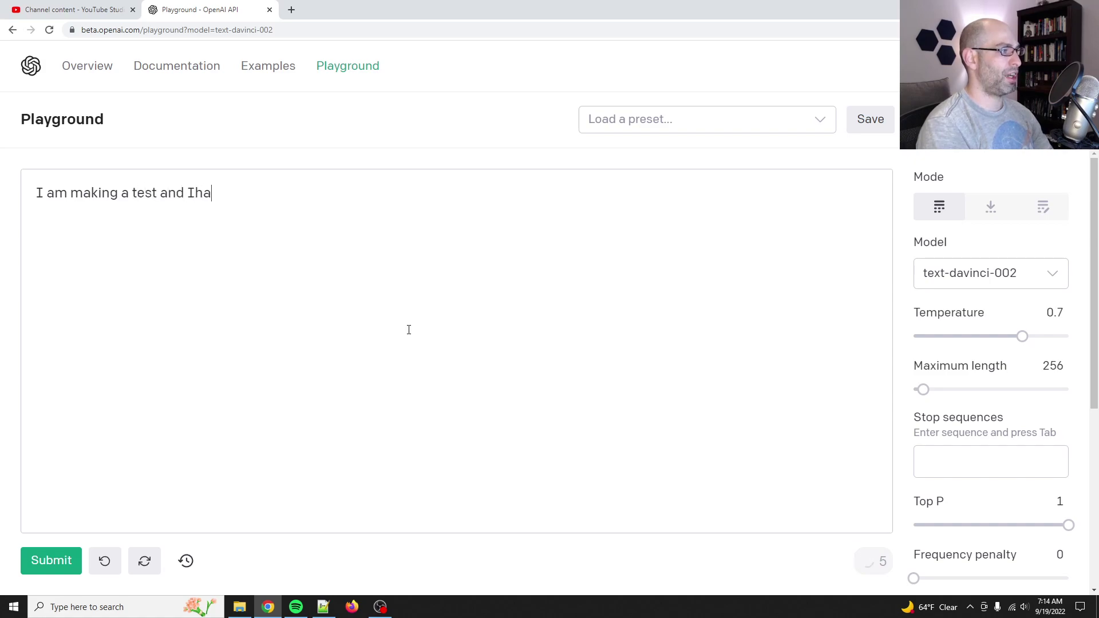
text(ve)
key(BackSpace)
key(BackSpace)
key(BackSpace)
key(BackSpace)
text(ha)
key(BackSpace)
key(BackSpace)
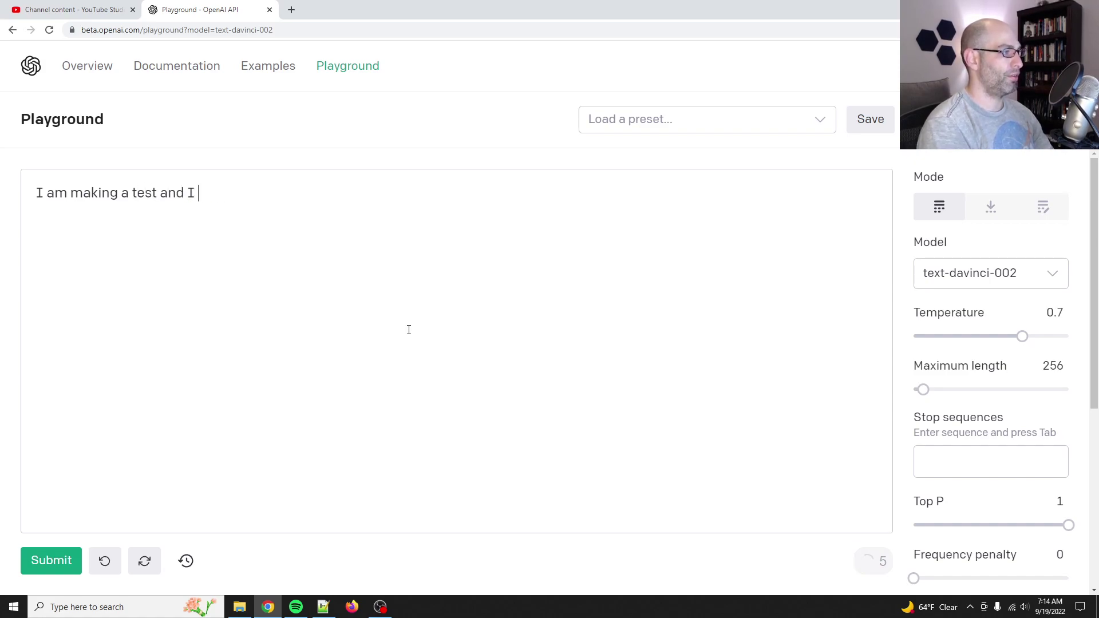
text(have to design the in)
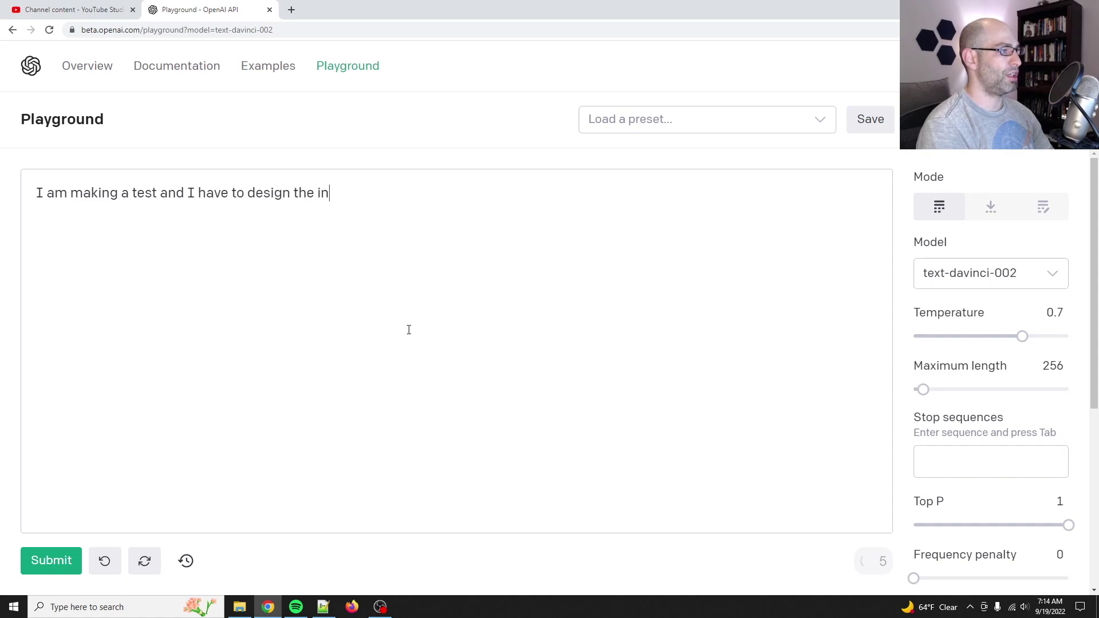
text(structions for th)
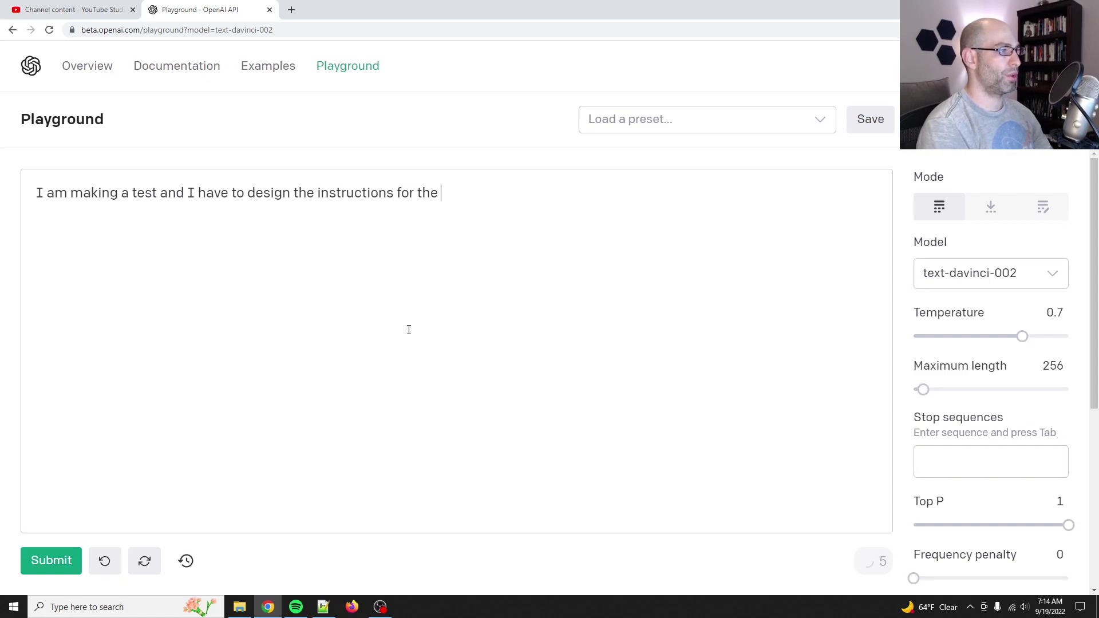
text(essay questions.)
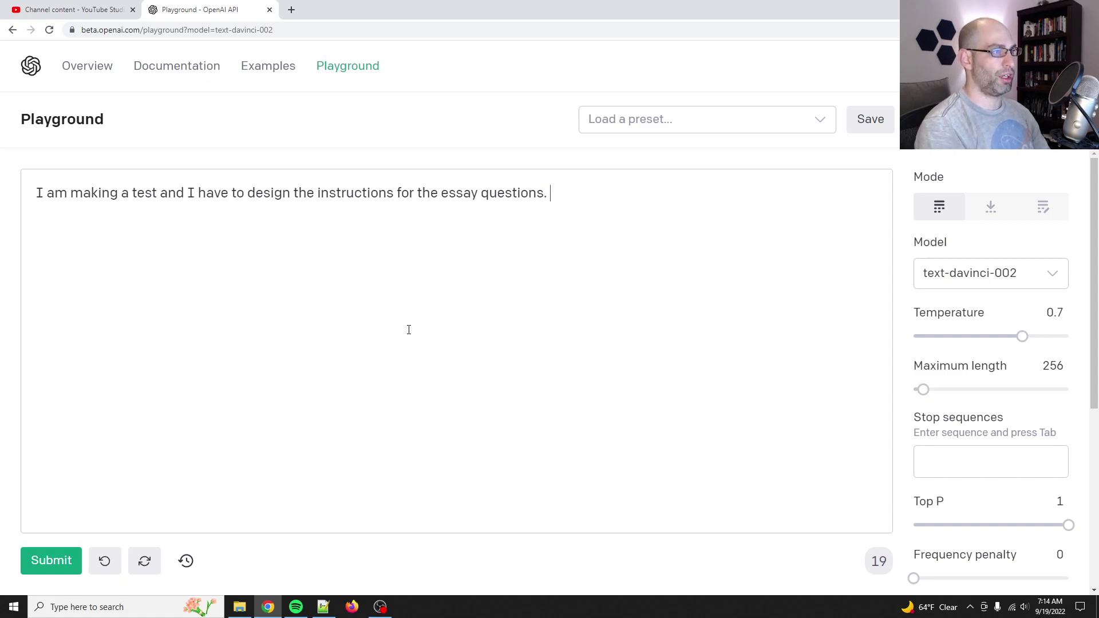
Add 'Write some writing prompts for the following issue:', 'climate change' and PROMPT:, then generate.
key(Return)
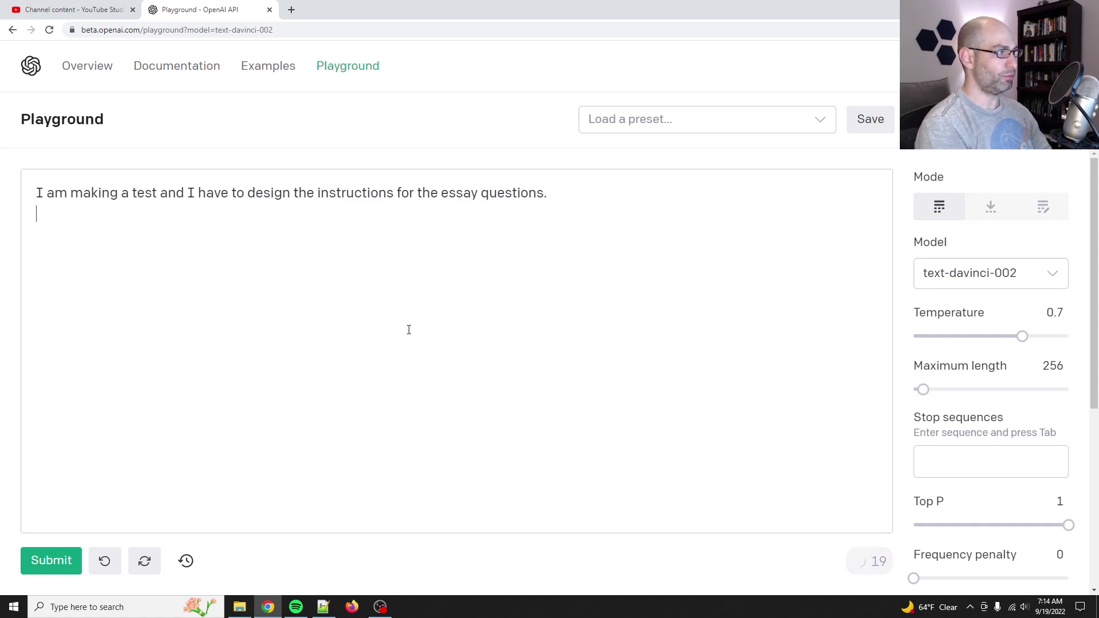
text(Writ)
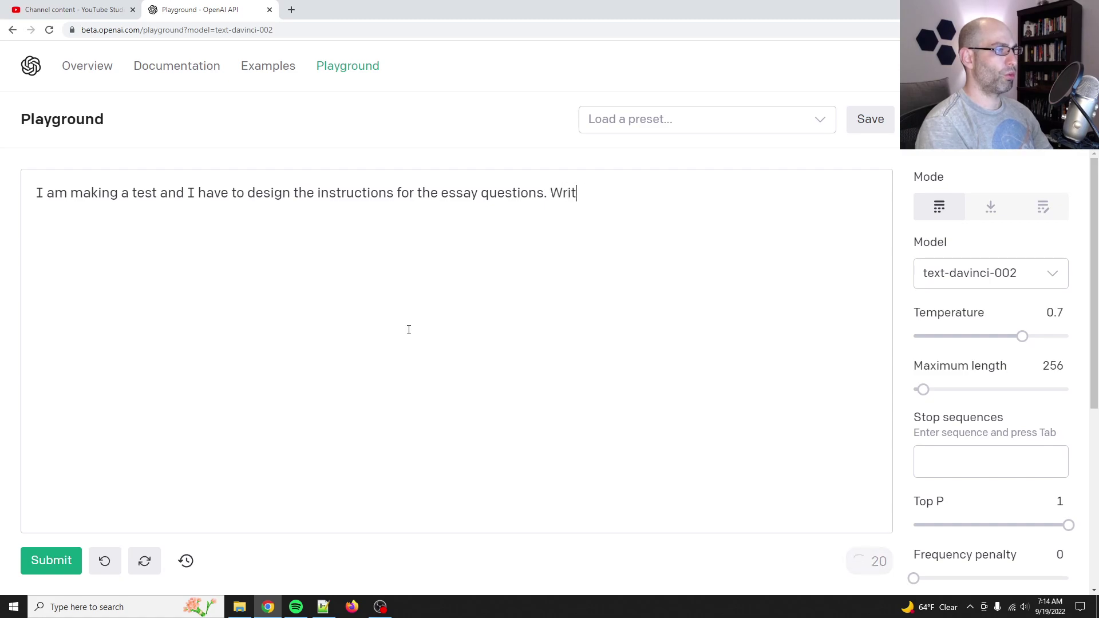
text(e some writing prompt)
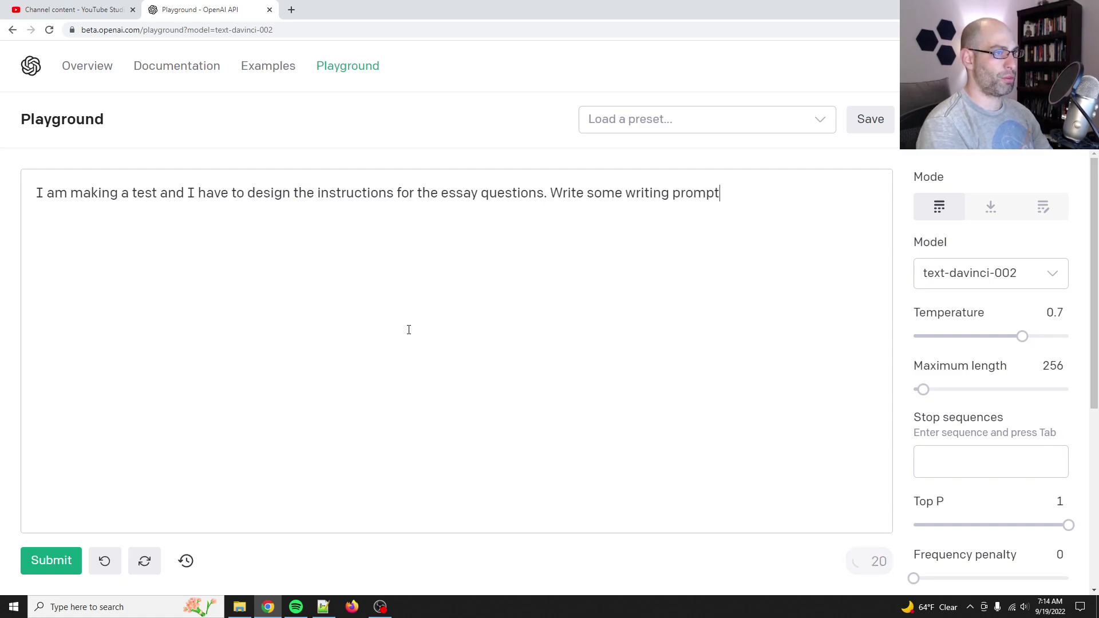
text(s for the following )
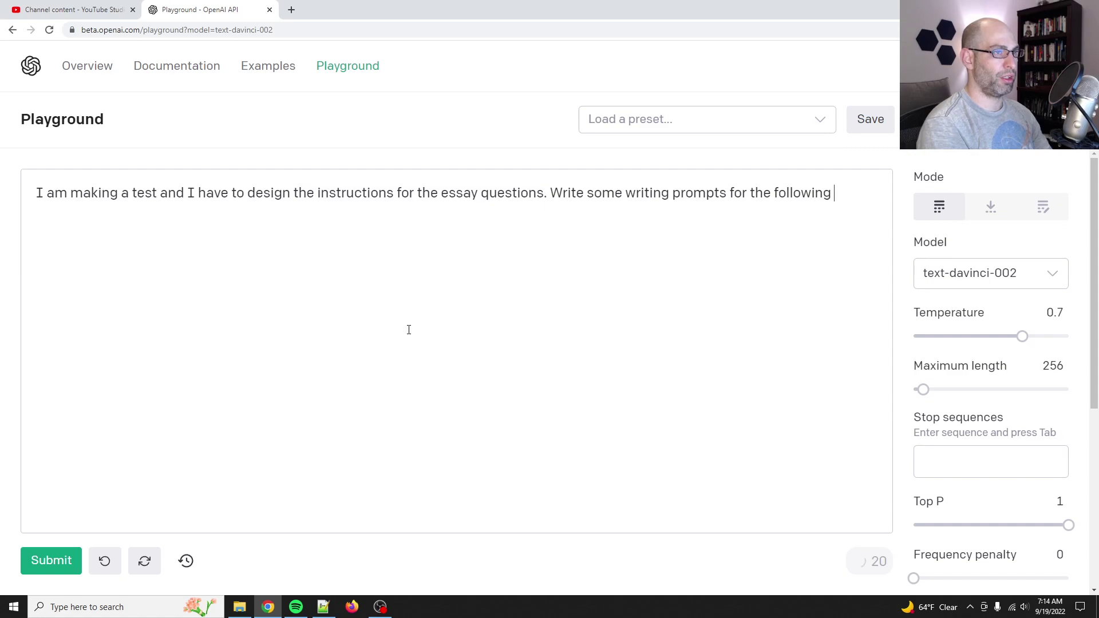
text(issue:)
key(Return)
text(climate change   )
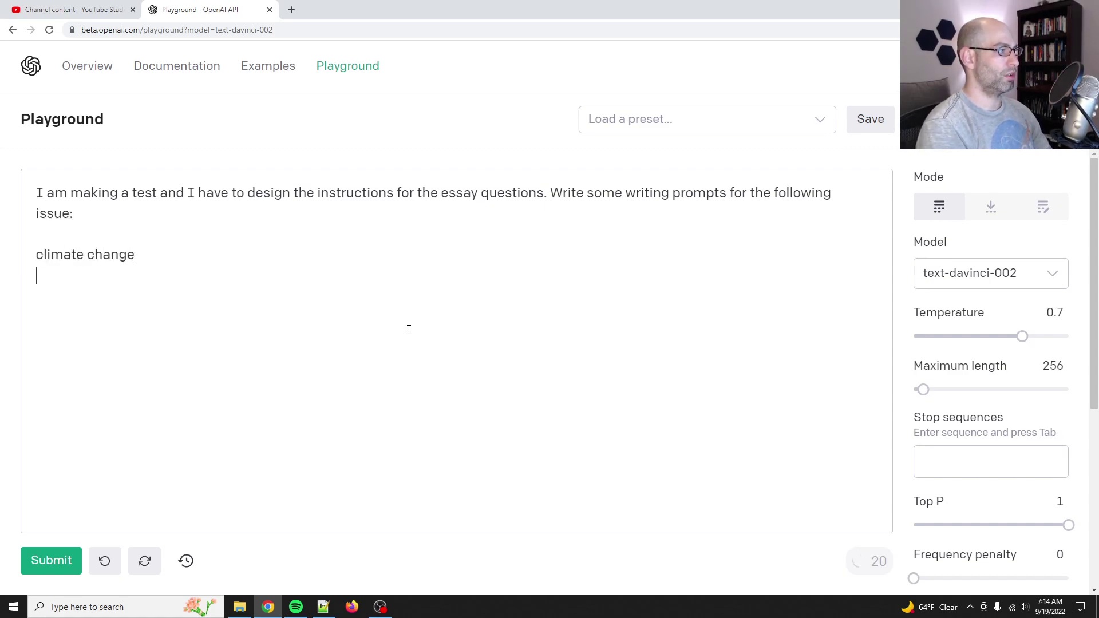
text(PROMPT:)
key(ctrl+Return)
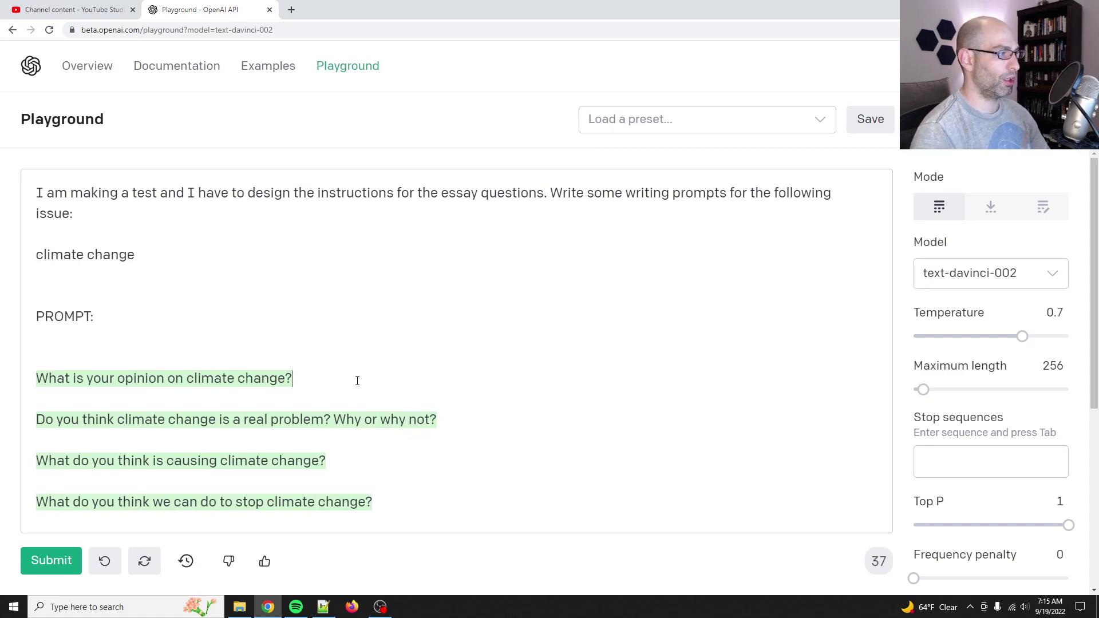
Select the generated essay question about stopping climate change.
click(322, 379)
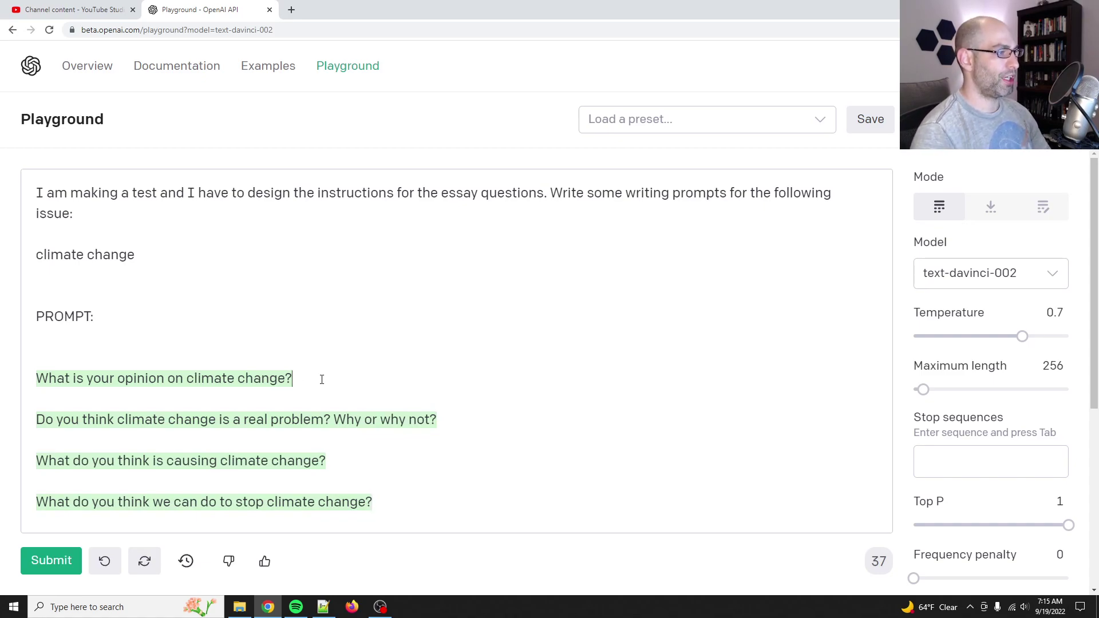
right_click(236, 6)
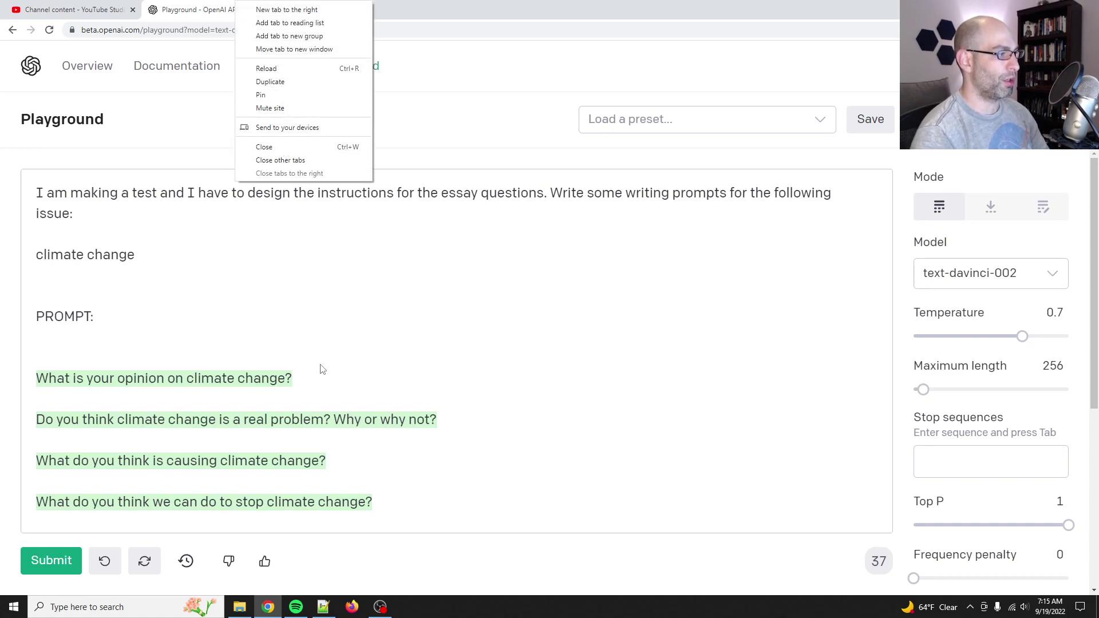
click(256, 461)
click(165, 420)
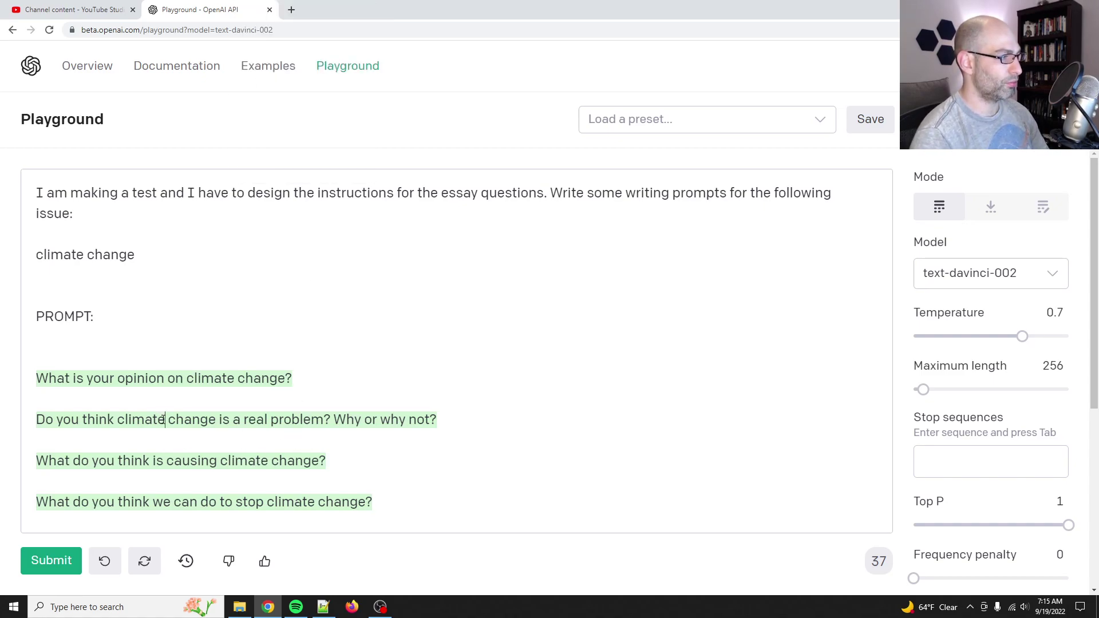
drag(351, 455, 38, 440)
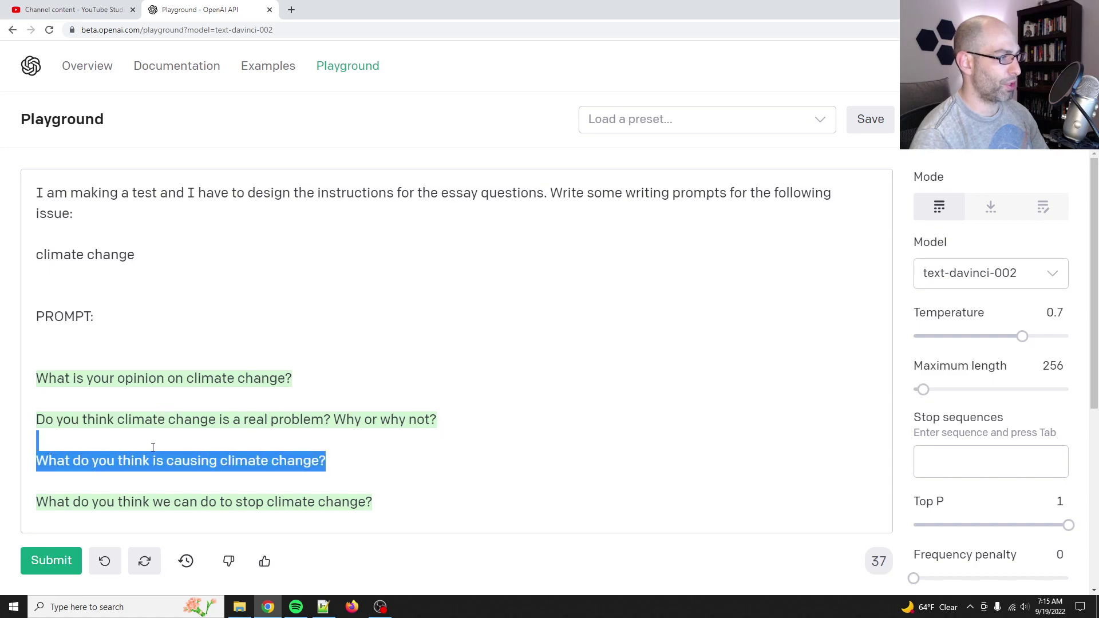
click(37, 440)
drag(372, 502, 41, 497)
key(ctrl+c)
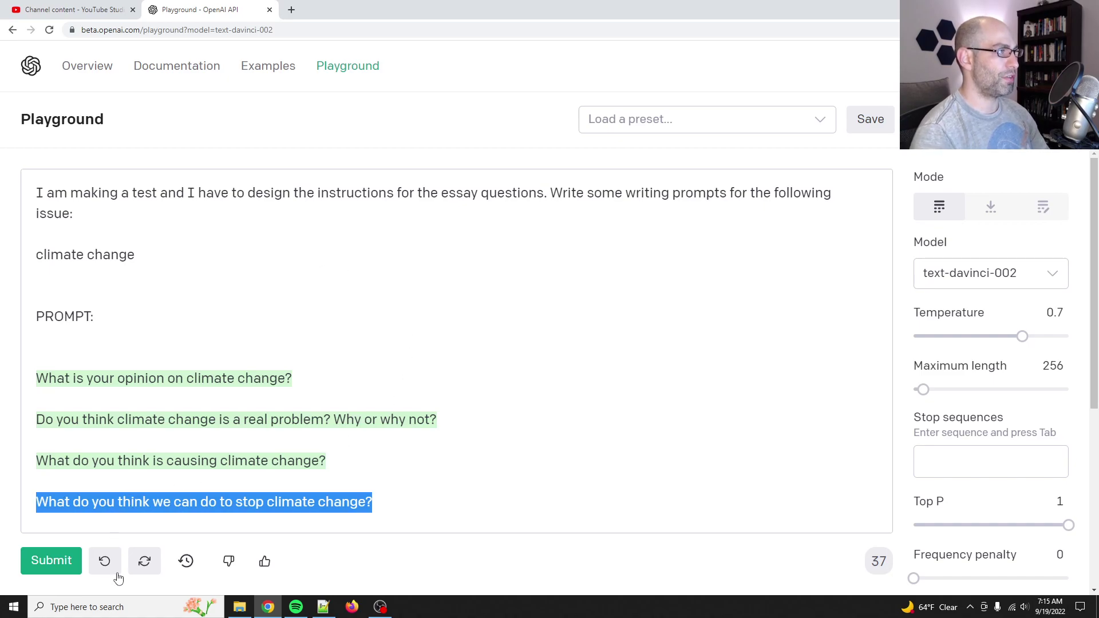
Paste the question into a duplicated Playground tab, generate an answer, and return to the original tab.
right_click(239, 7)
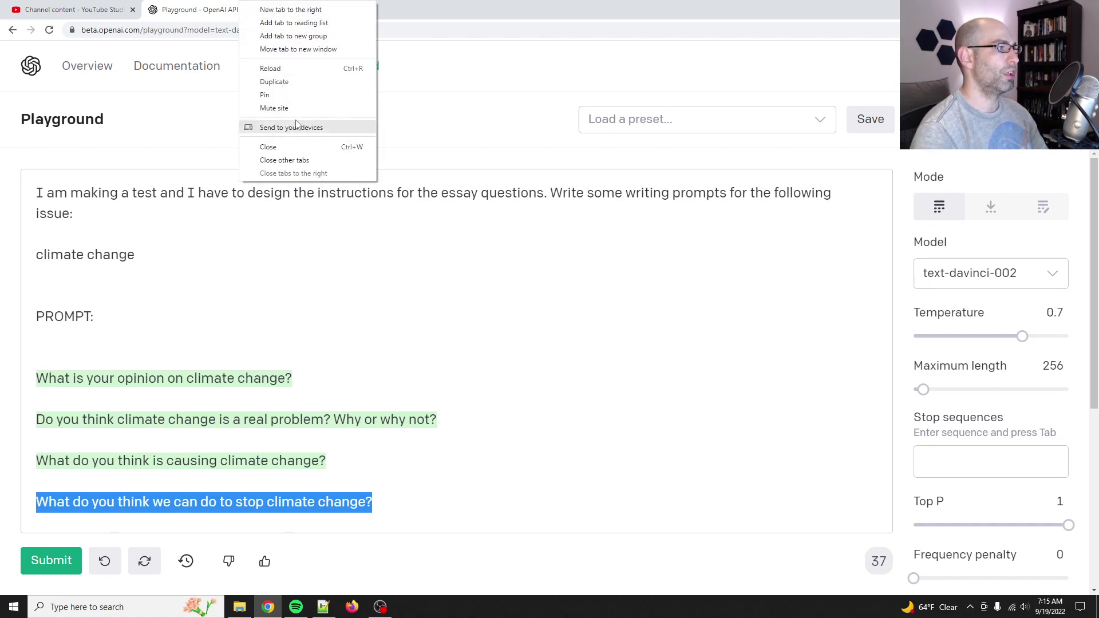
click(290, 82)
click(257, 202)
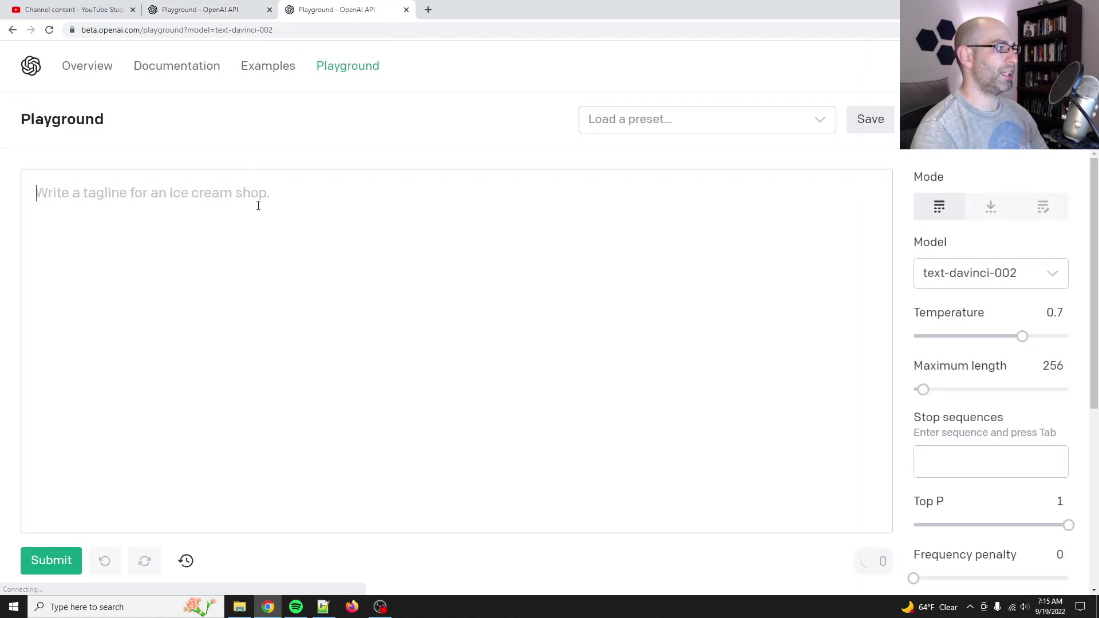
key(ctrl+v)
key(ctrl+Return)
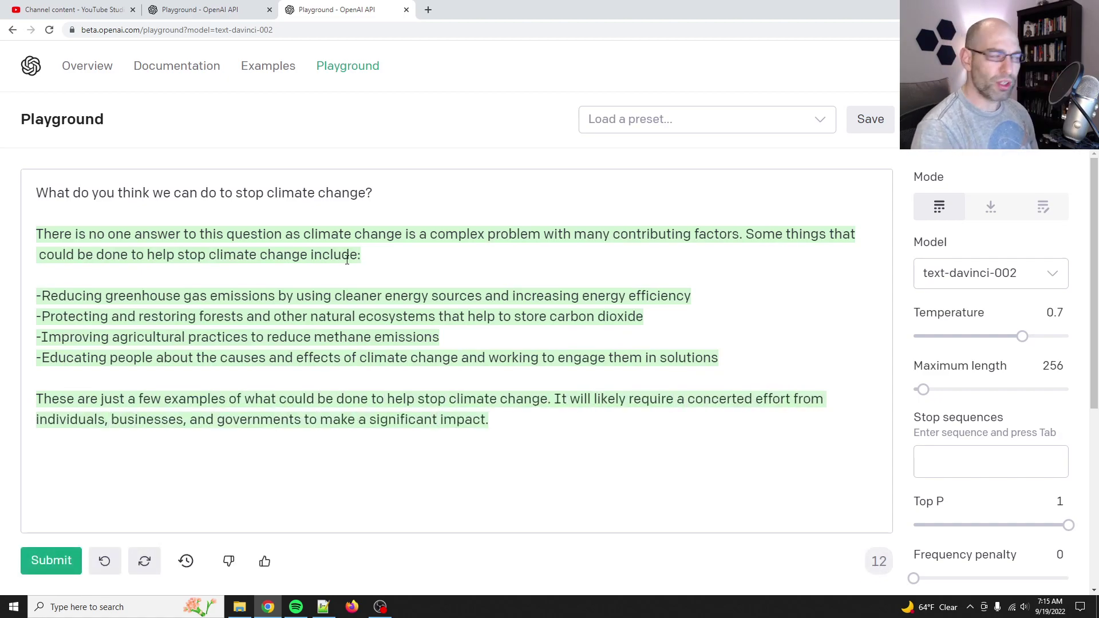
click(248, 10)
click(300, 282)
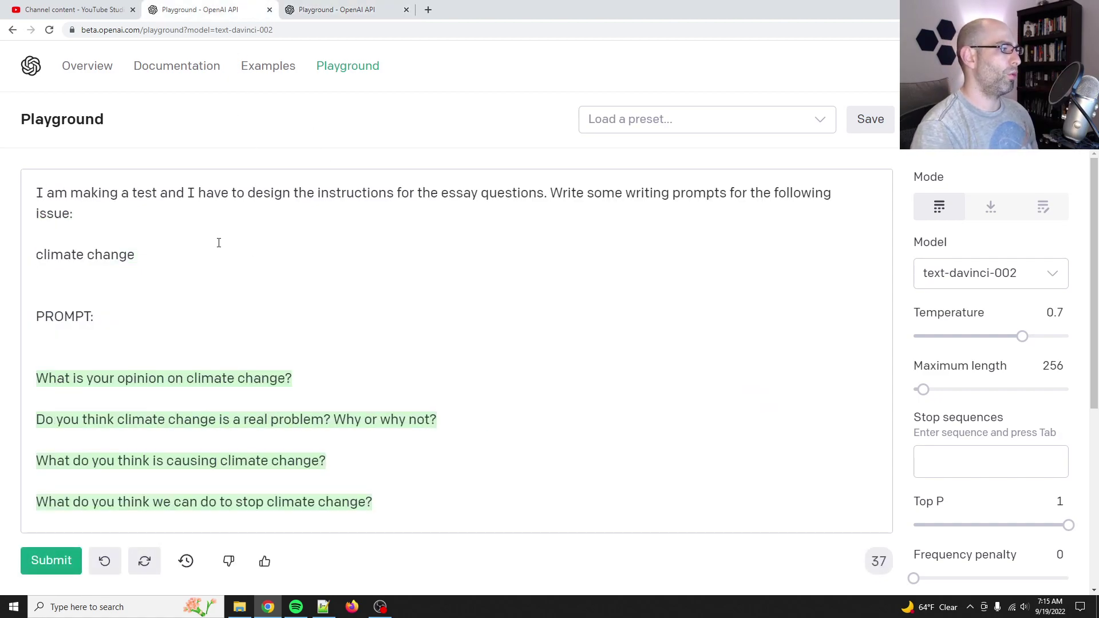
click(197, 294)
drag(576, 193, 834, 195)
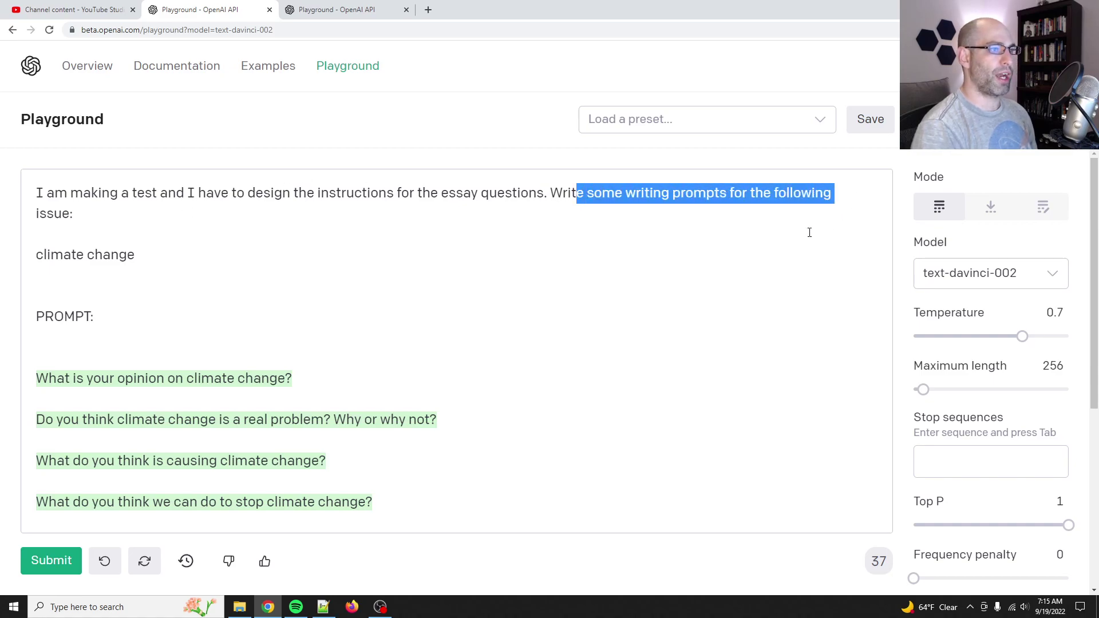
click(760, 252)
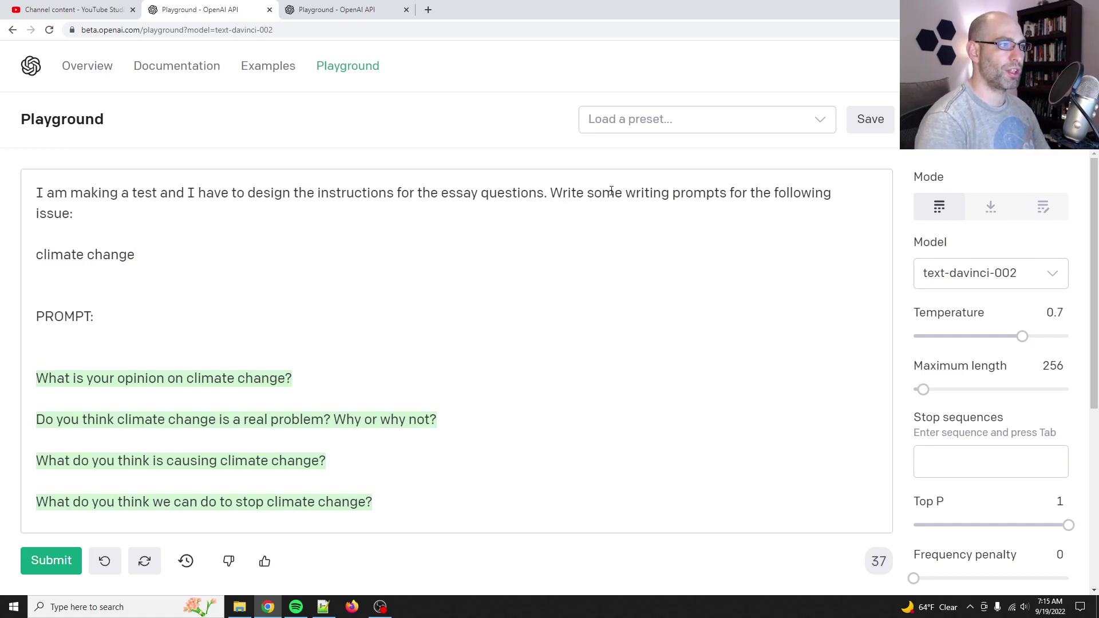
Change the instruction to 'Write a writing prompt' and delete the old issue and generated questions.
double_click(611, 191)
text(a)
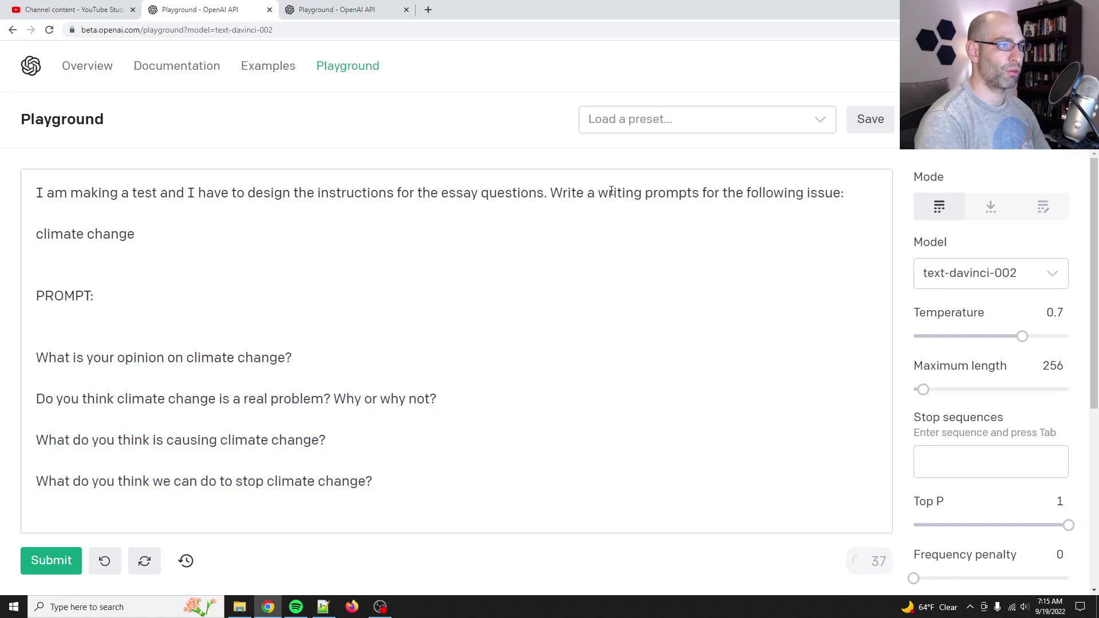
key(ctrl+Right)
key(ctrl+Right)
key(ctrl+Right)
key(Left)
key(BackSpace)
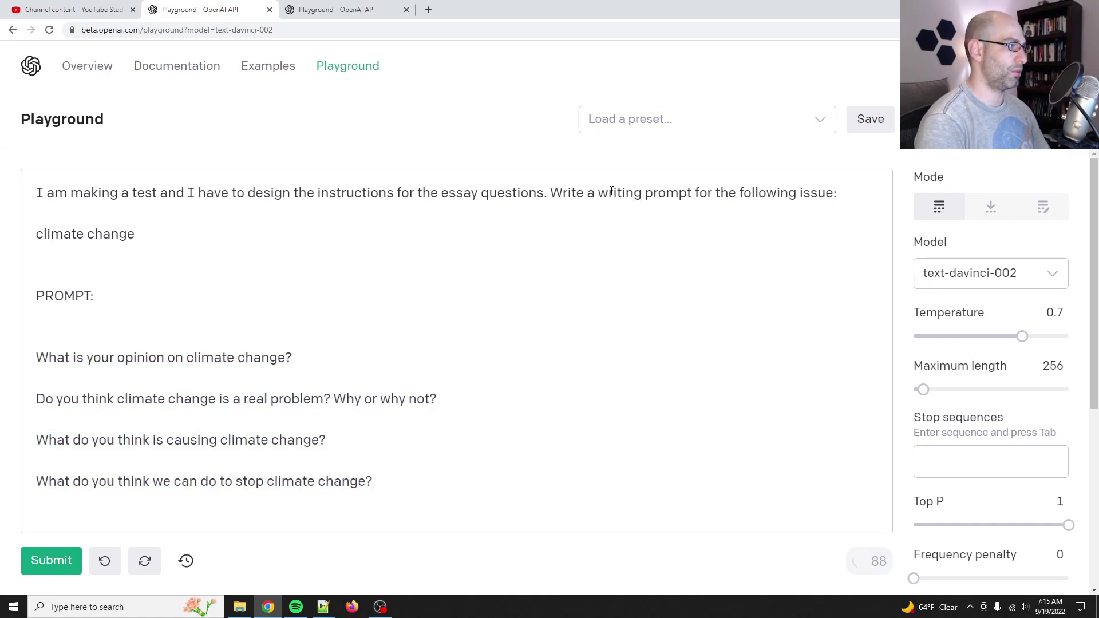
key(Home)
key(ctrl+shift+End)
key(Delete)
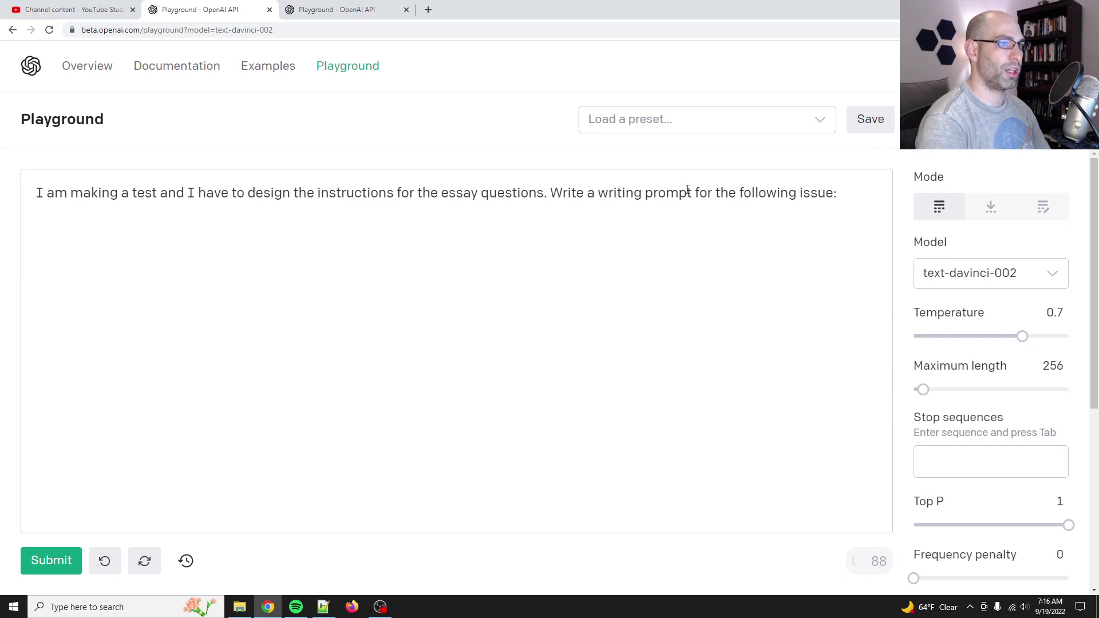
Enter the issue 'stopping climate change' followed by a PROMPT: line and generate.
text(solving)
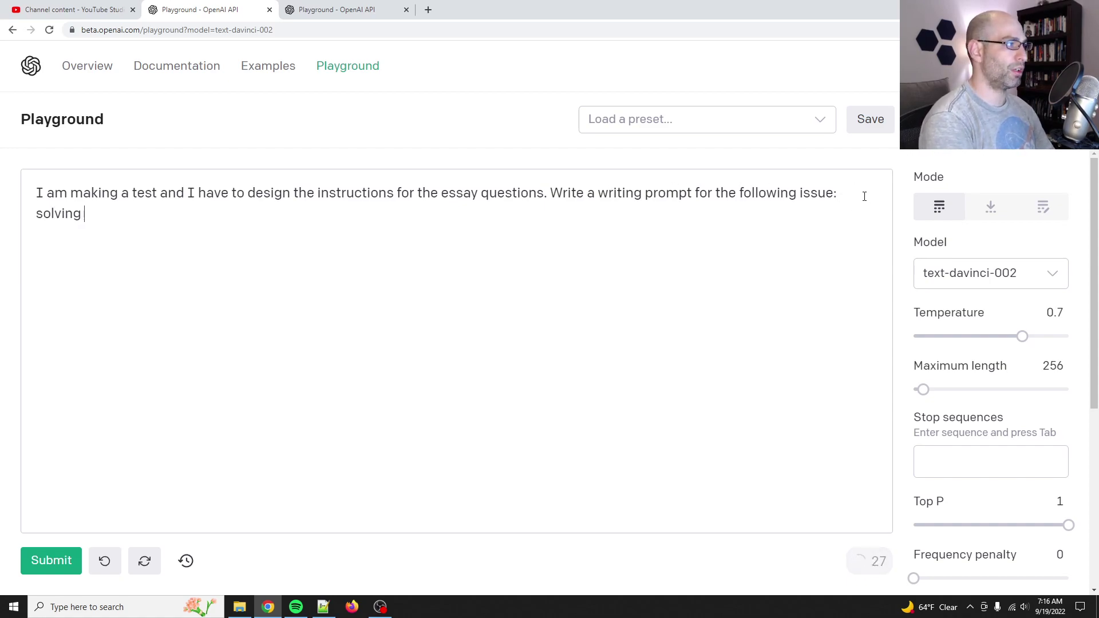
key(ctrl+BackSpace)
text(stopp)
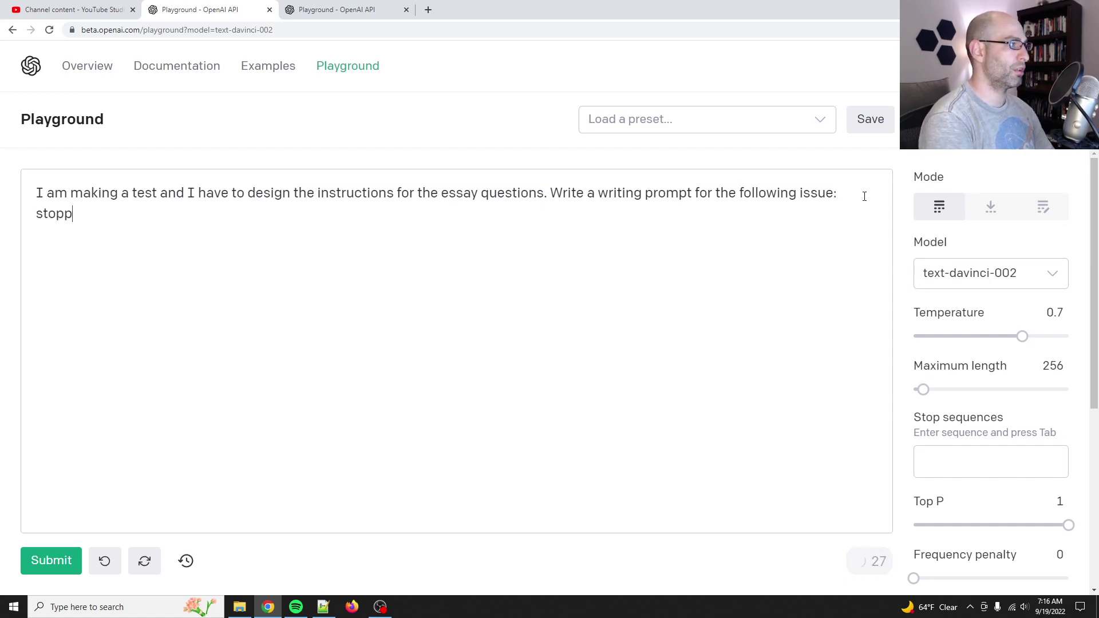
text(ing climate change)
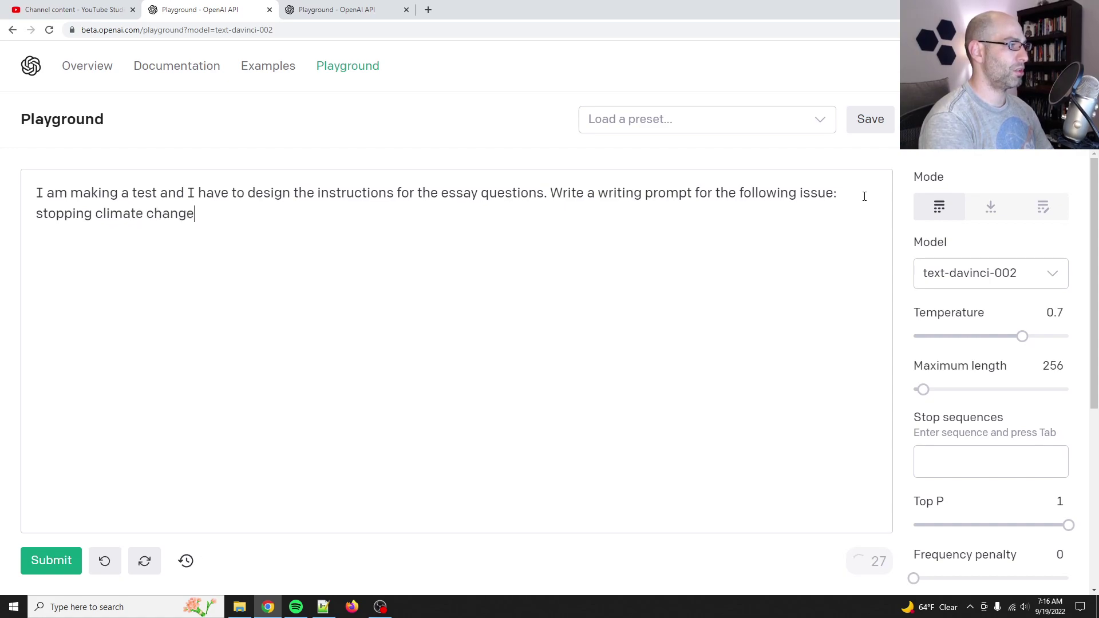
key(Return)
key(Return)
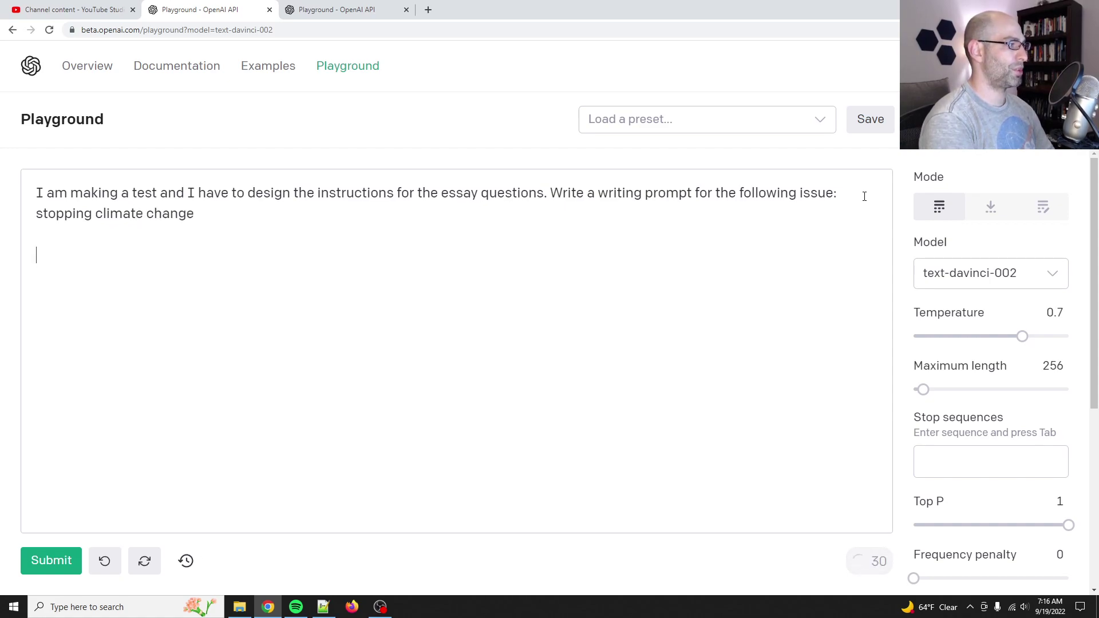
text(PROMPT:)
key(ctrl+Return)
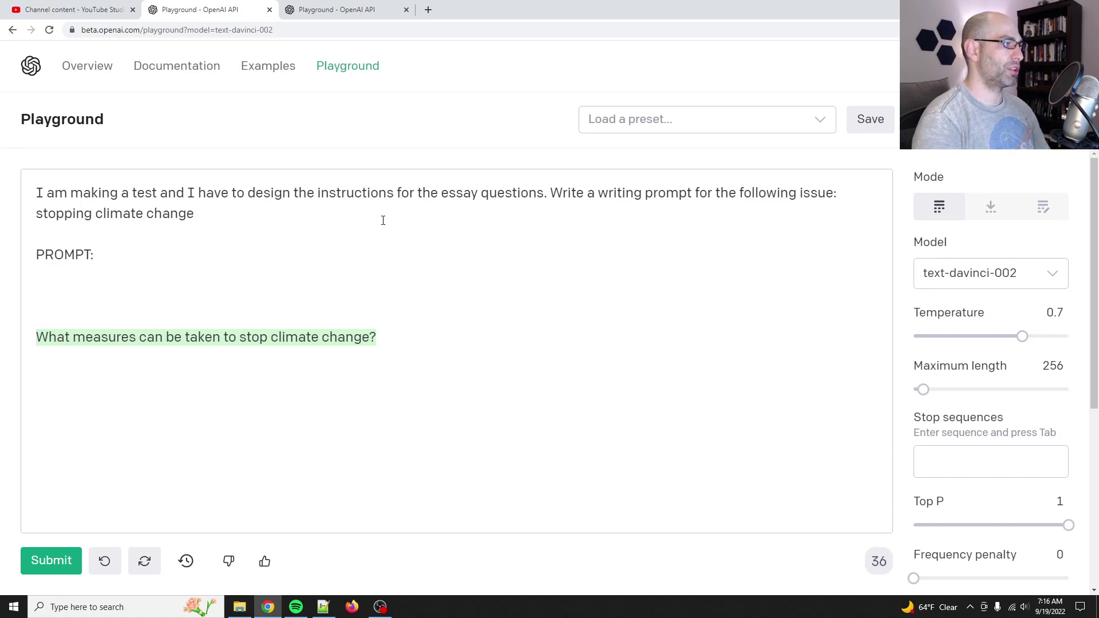
Replace the issue with 'escape from a deserted island', delete the old question, and regenerate.
key(shift+Home)
key(BackSpace)
text(escape)
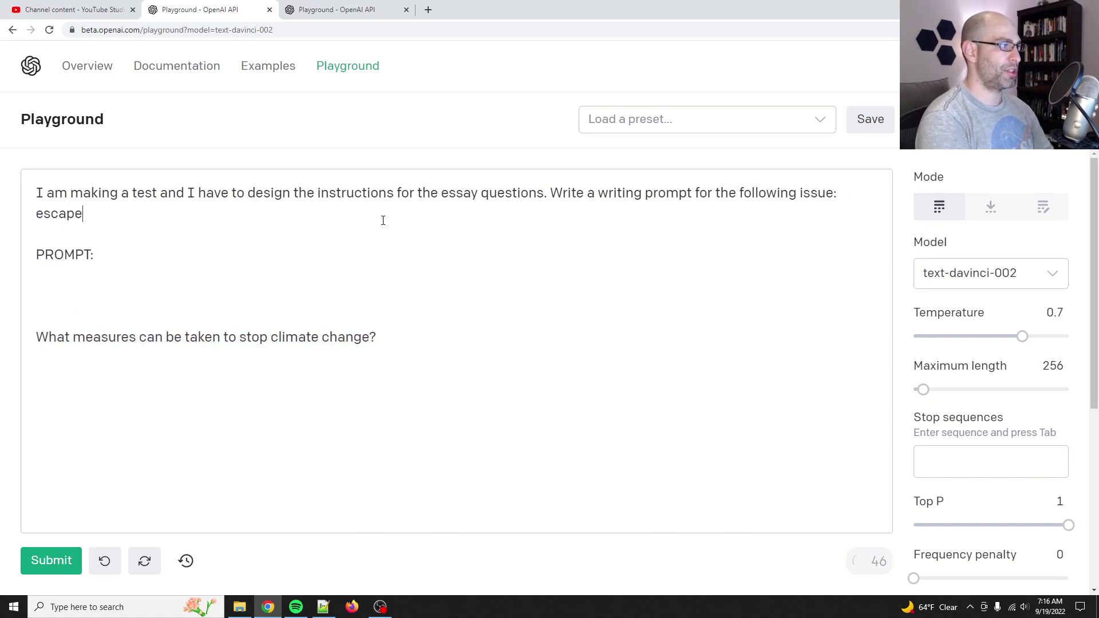
text( from a)
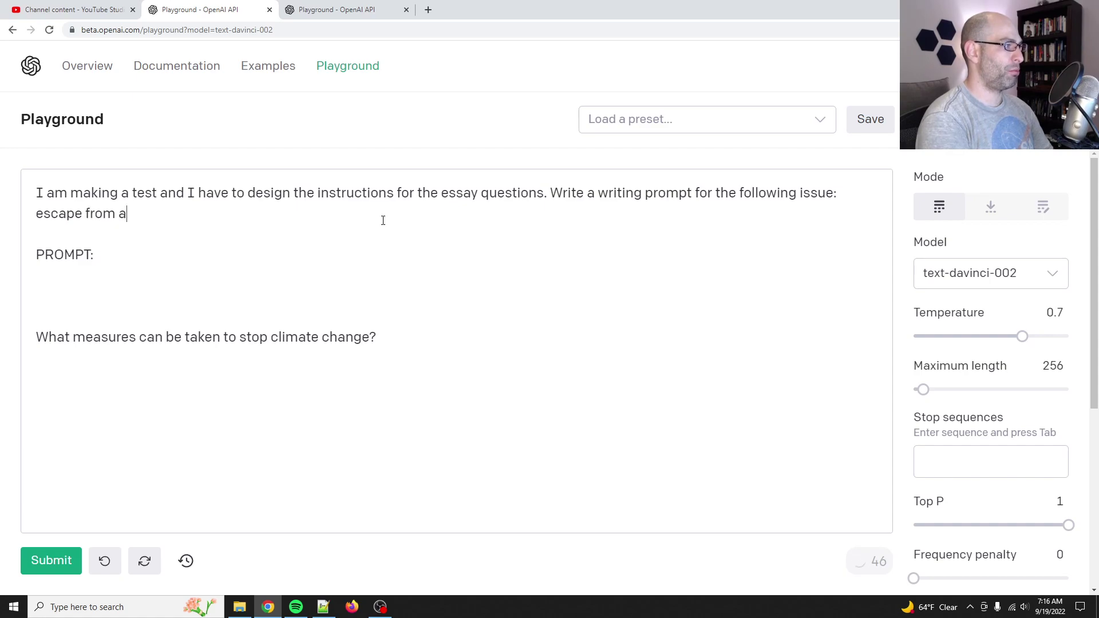
text( deserted)
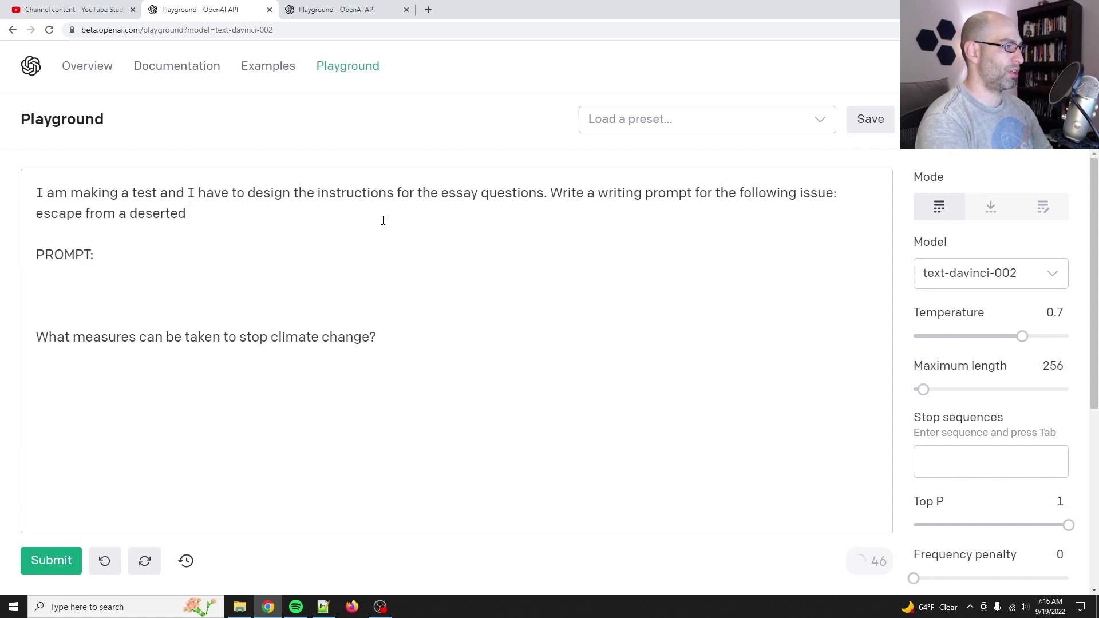
key(BackSpace)
text(d island)
key(ctrl+shift+End)
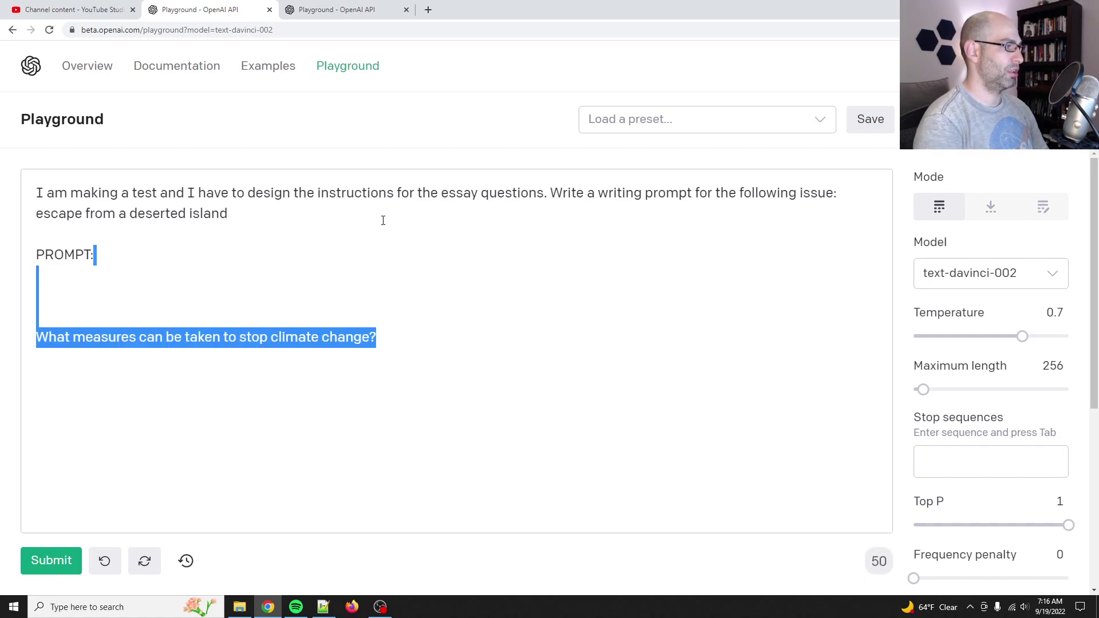
key(Delete)
key(ctrl+Return)
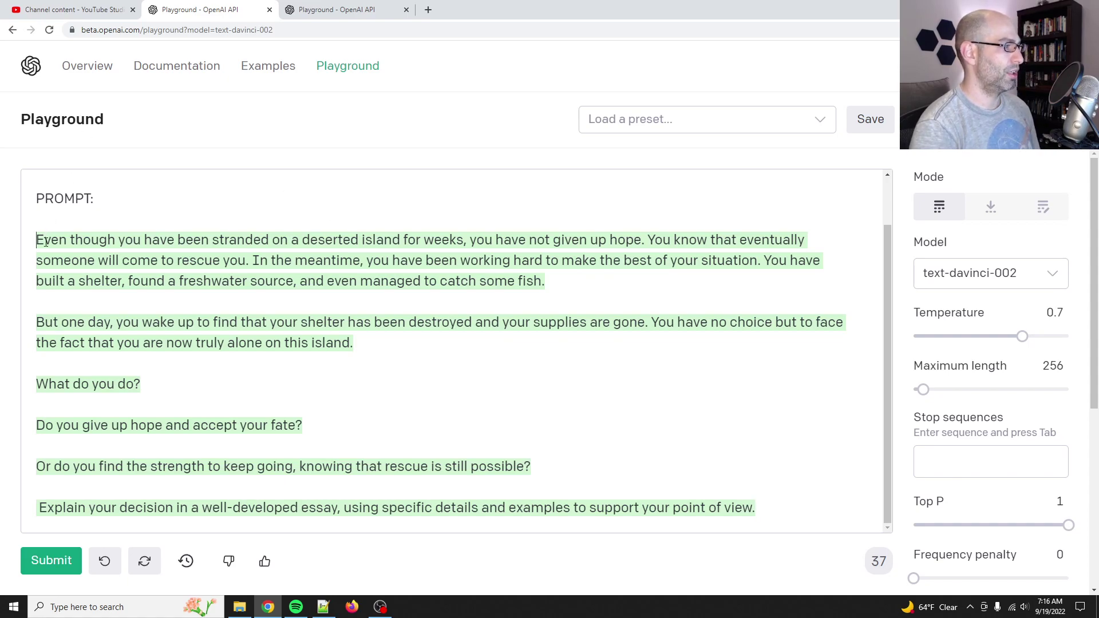
Copy the generated island essay prompt into the test tab, replacing its old text.
drag(36, 239, 770, 512)
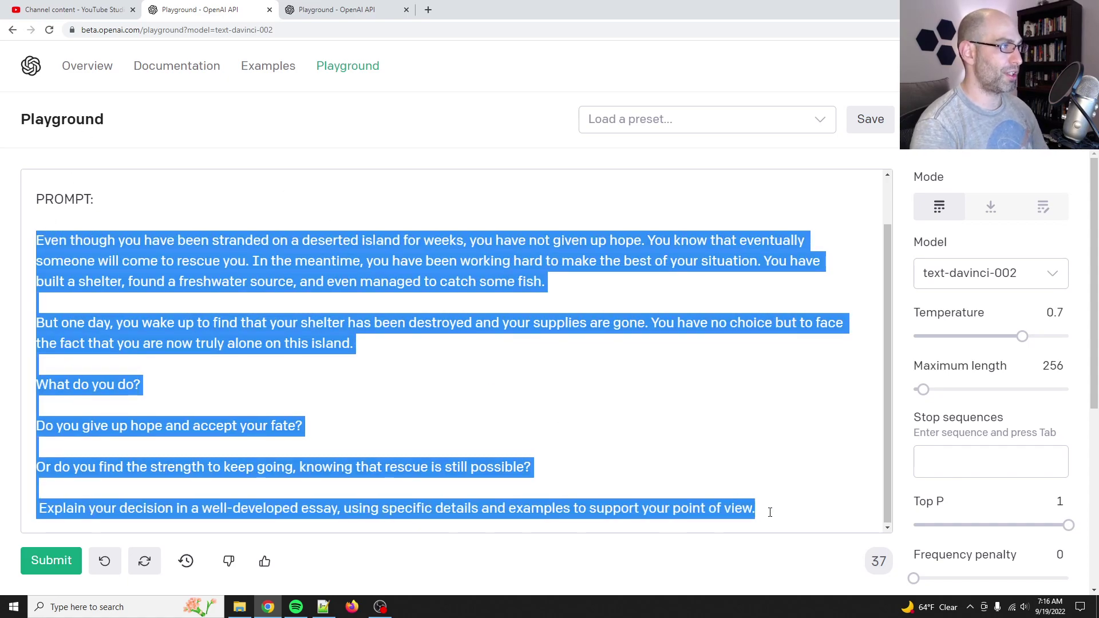
key(ctrl+c)
key(ctrl+Tab)
key(ctrl+a)
key(ctrl+v)
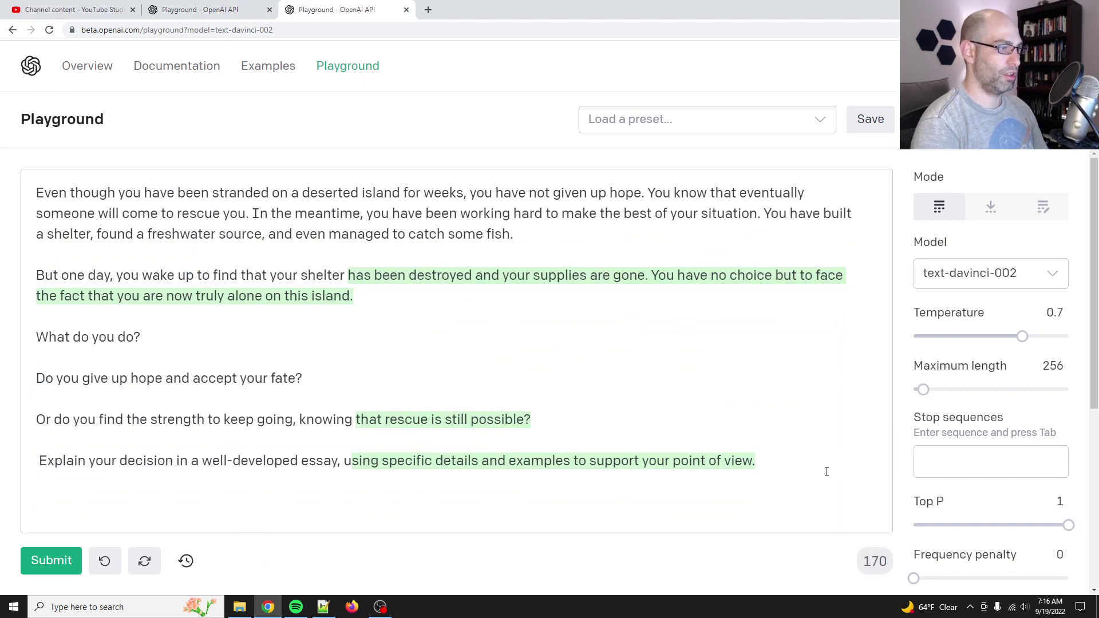
Add an 'ANSWER:' label below the island prompt and generate the reply.
key(Return)
key(Return)
text(ANSWER:)
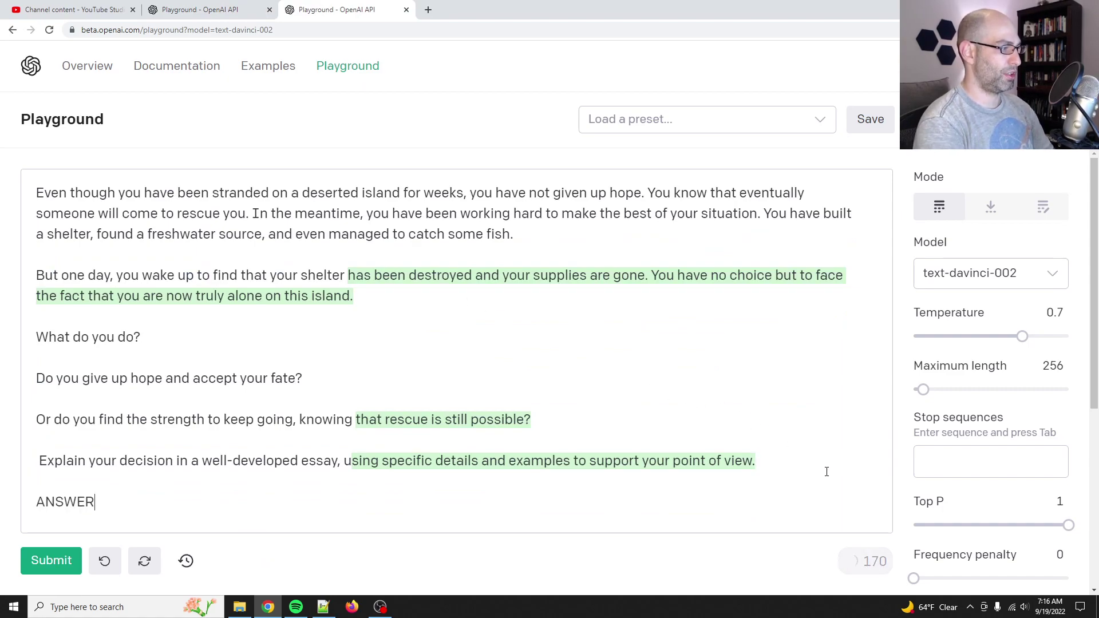
key(ctrl+Return)
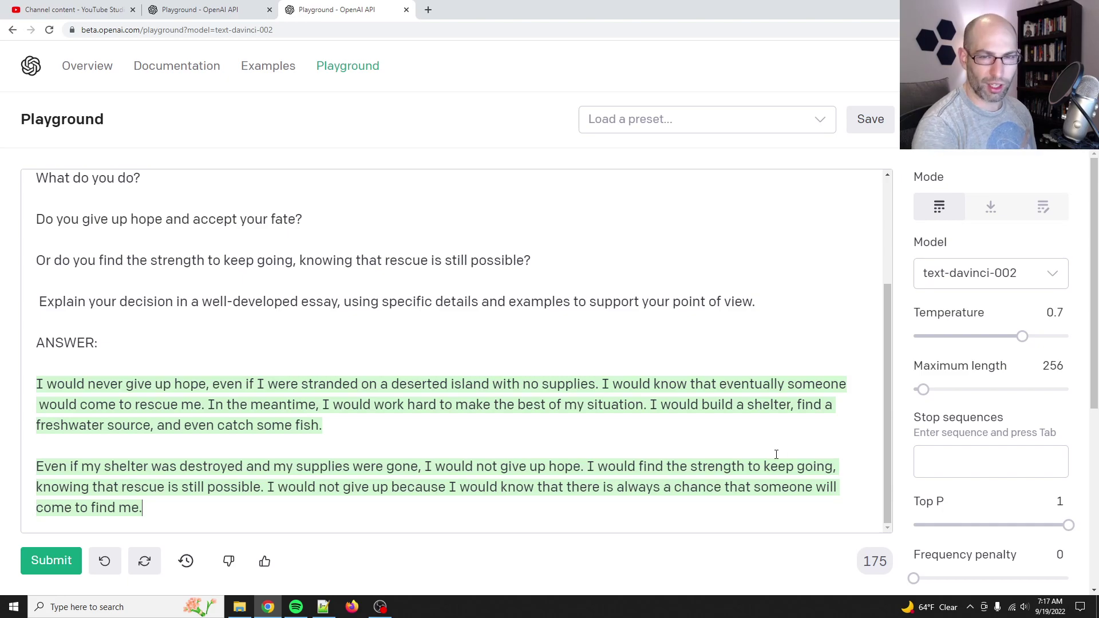
scroll(541, 383, up, 3)
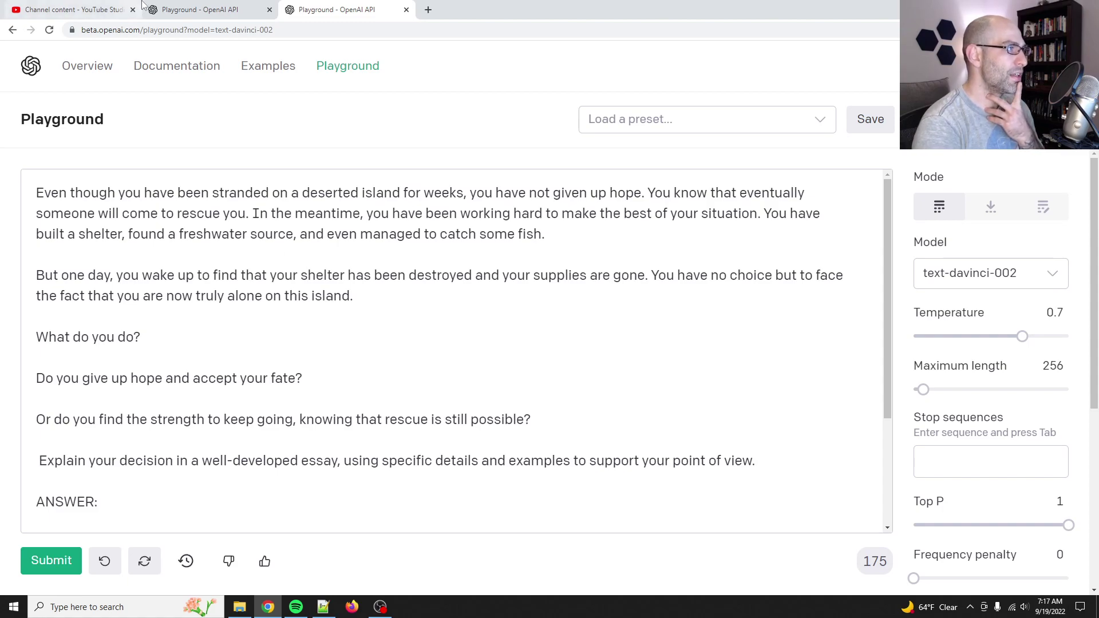
Return to the metaprompt tab and put the cursor after the deserted-island issue.
key(ctrl+shift+Tab)
scroll(302, 259, up, 1)
click(316, 230)
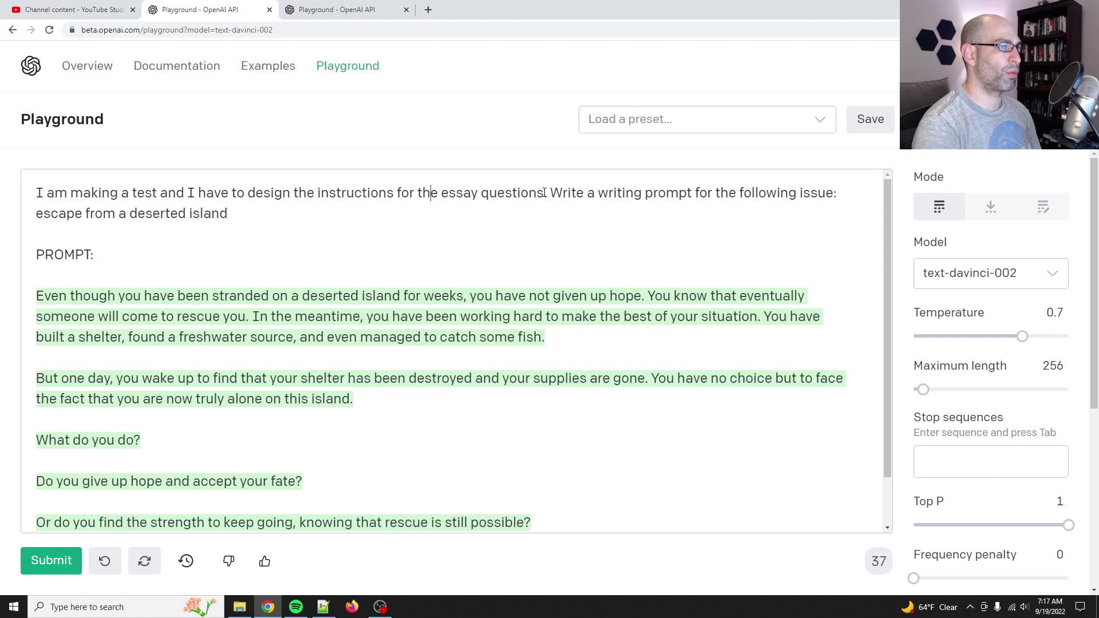
click(246, 221)
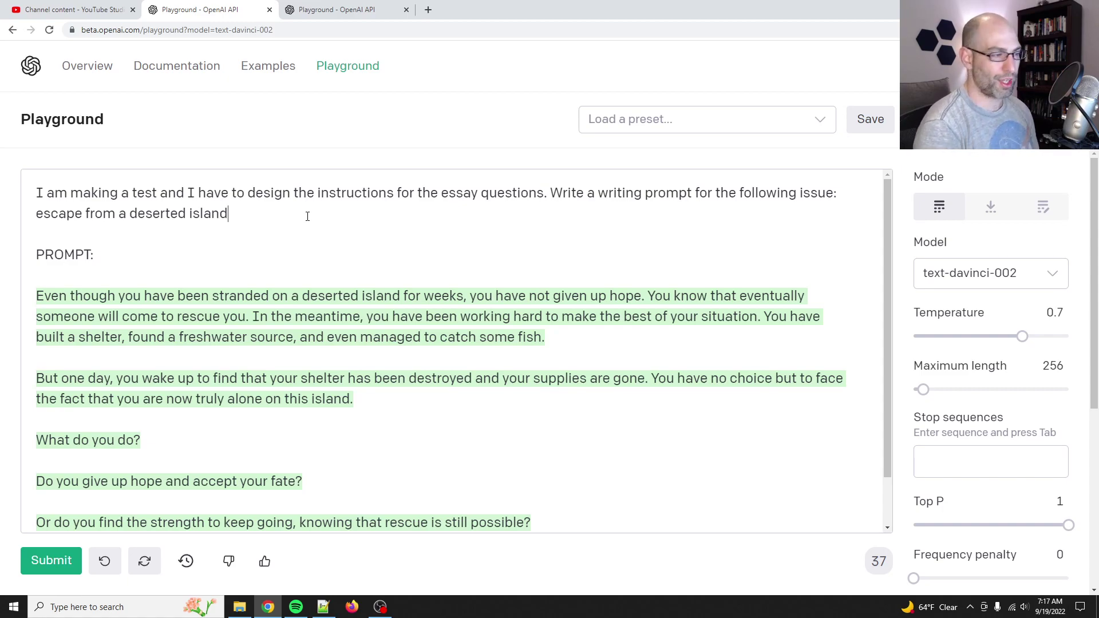
Check the placeholder template note in Notepad++, then return to the Playground.
click(323, 606)
click(594, 133)
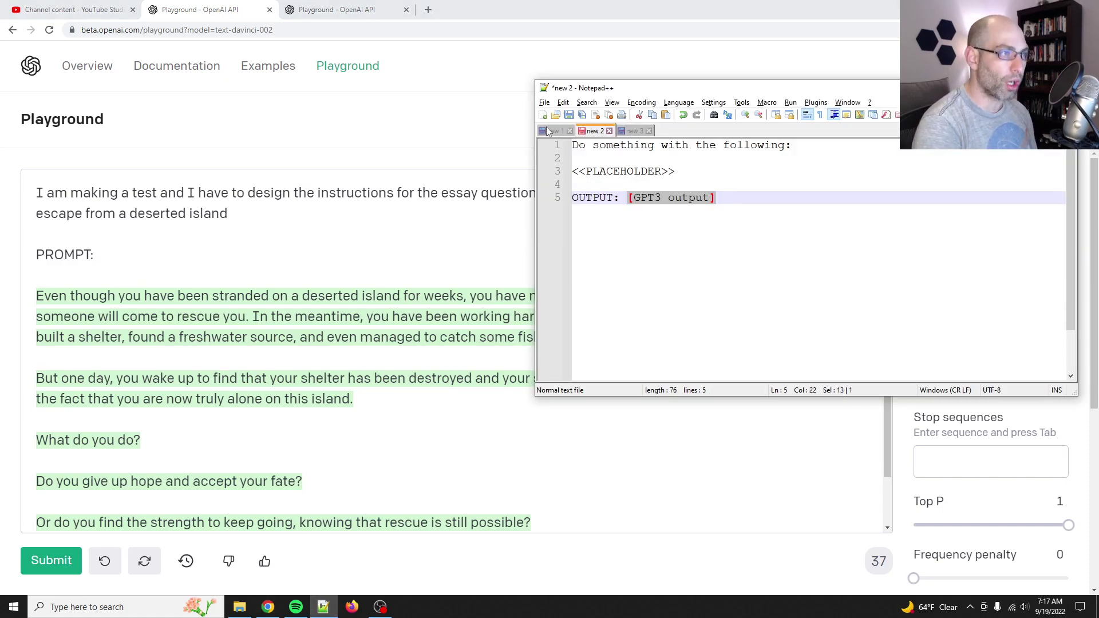
drag(706, 172, 576, 173)
click(765, 207)
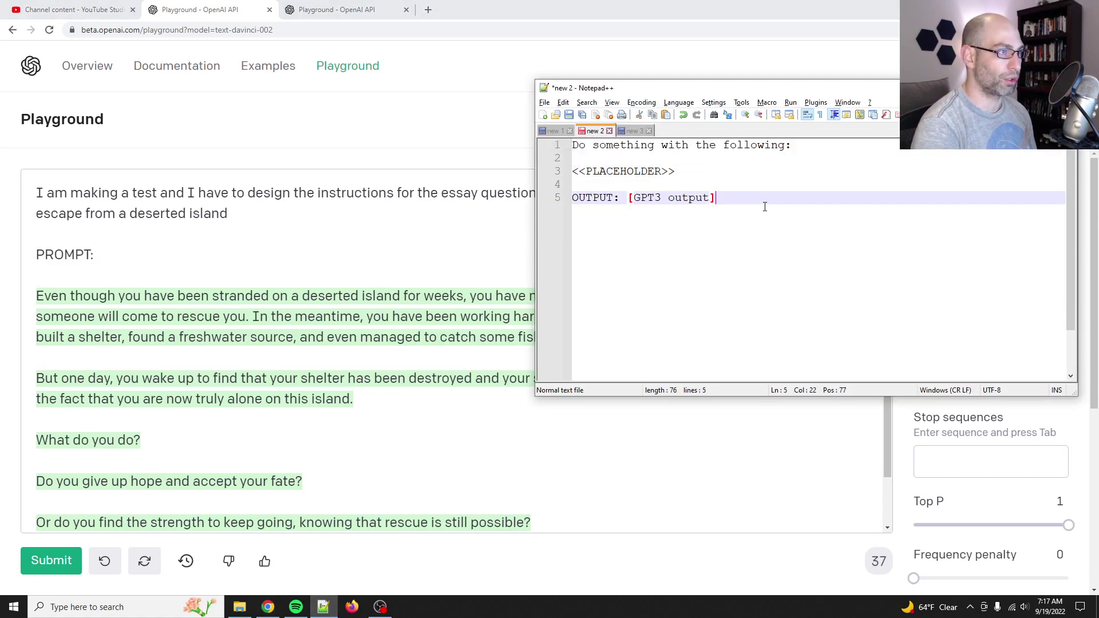
click(423, 226)
Highlight the words 'writing prompt' in the metaprompt request for emphasis.
scroll(423, 227, down, 3)
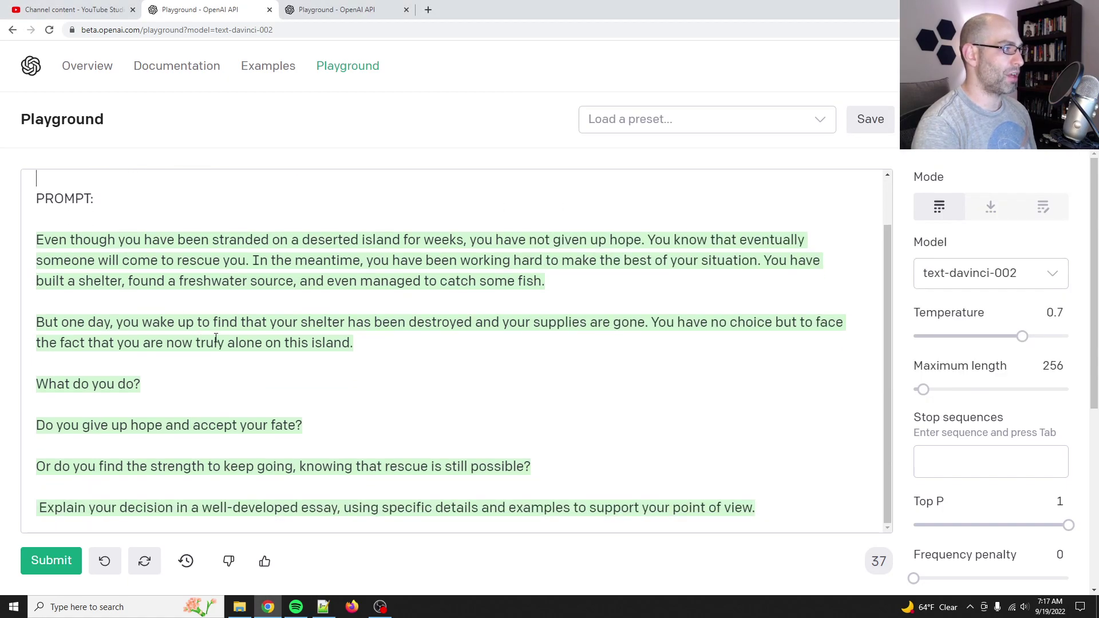
scroll(232, 250, up, 3)
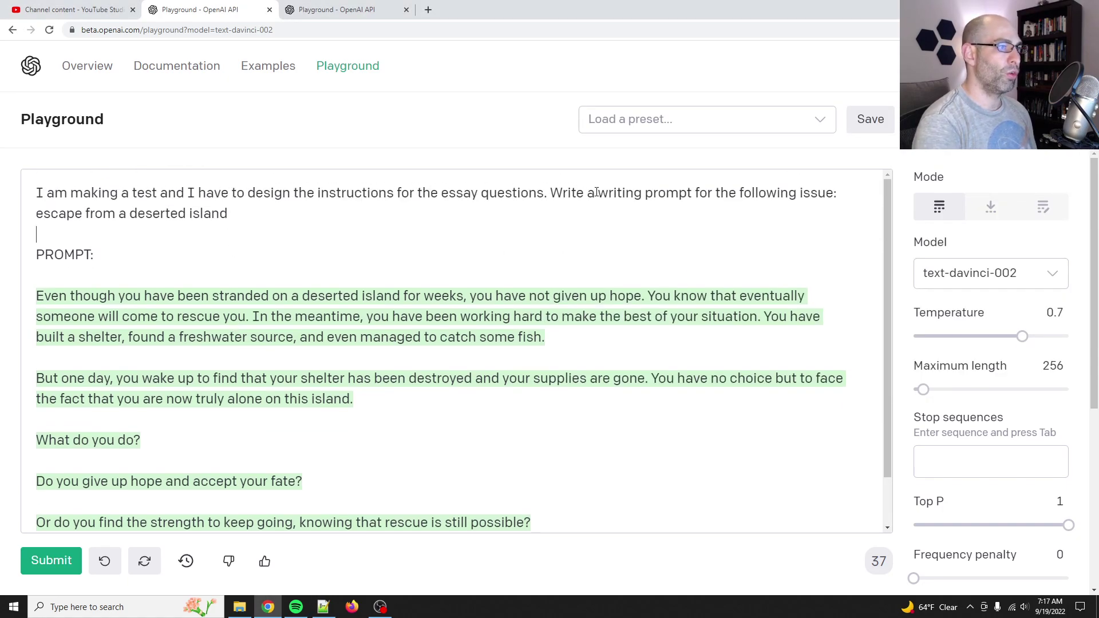
drag(596, 192, 699, 192)
click(702, 193)
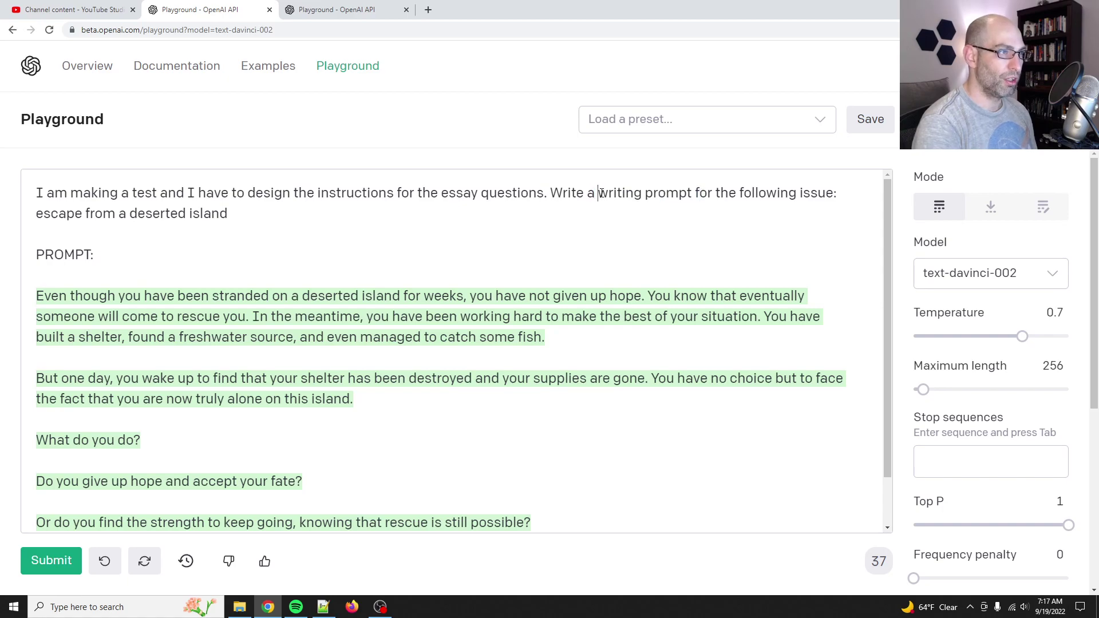
drag(597, 194, 690, 194)
drag(112, 277, 393, 466)
scroll(393, 466, down, 1)
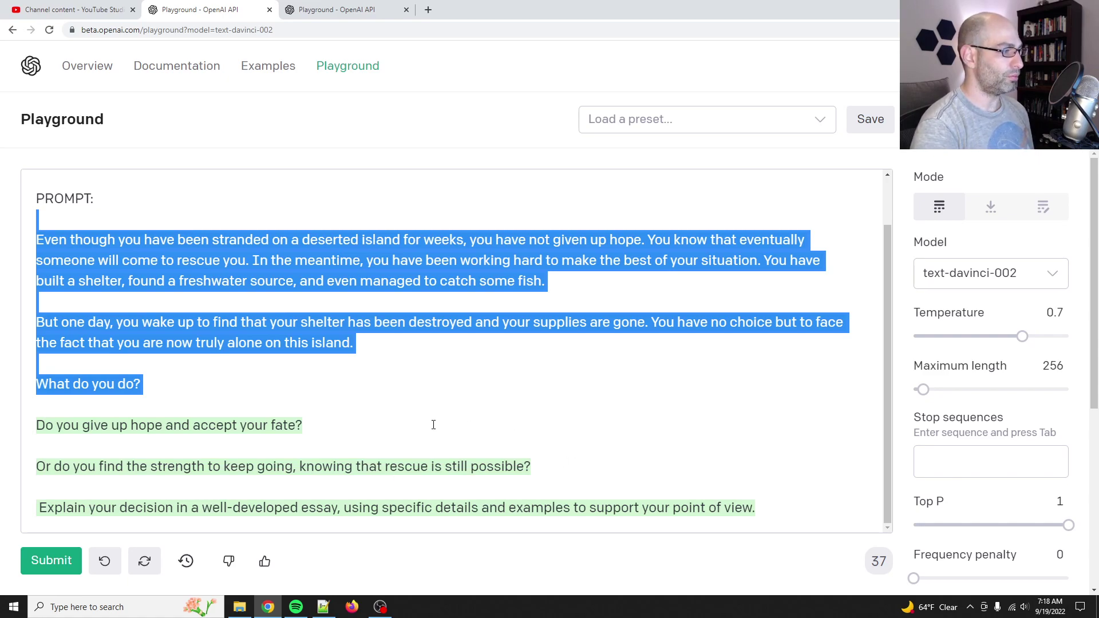
Replace the test tab's text with only the never-give-up-hope answer and resubmit it.
key(ctrl+Tab)
scroll(422, 348, down, 3)
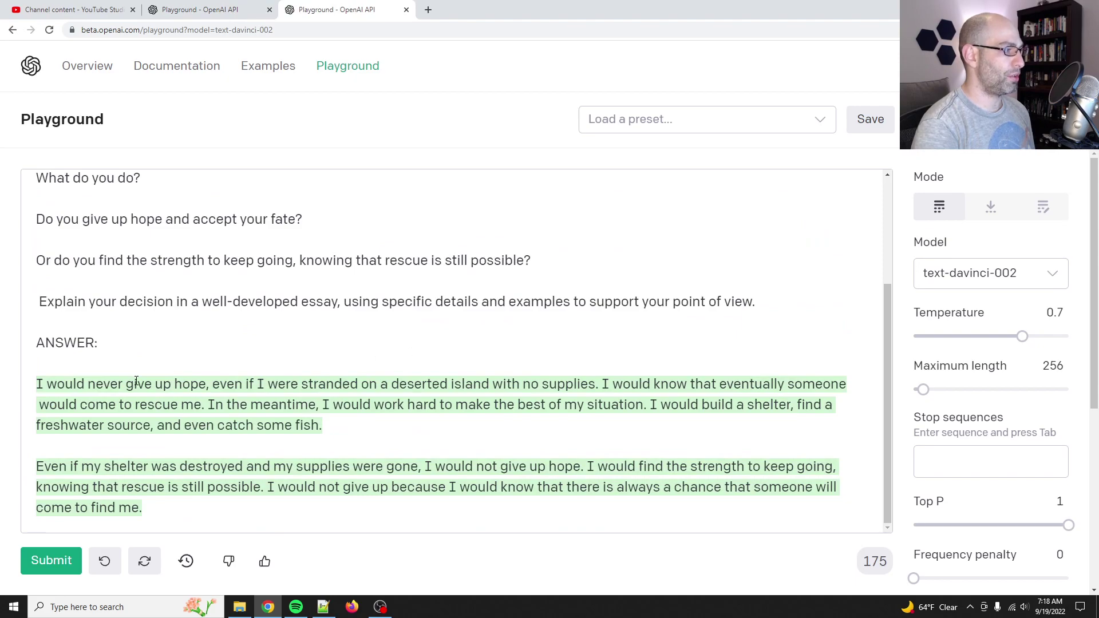
click(135, 383)
key(ctrl+shift+End)
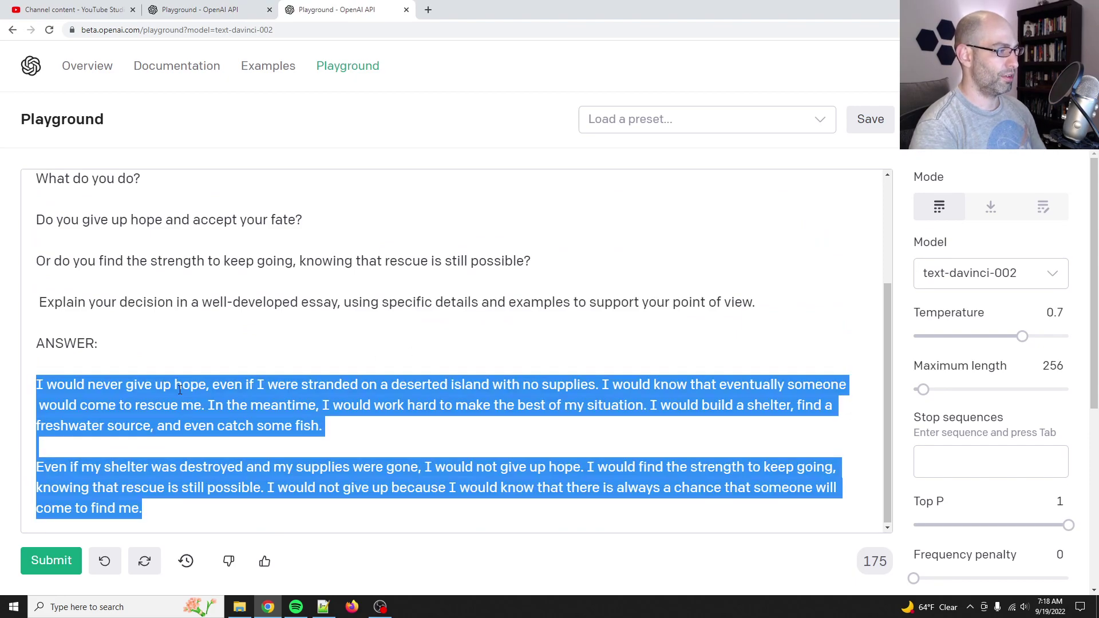
key(ctrl+c)
key(ctrl+a)
key(ctrl+v)
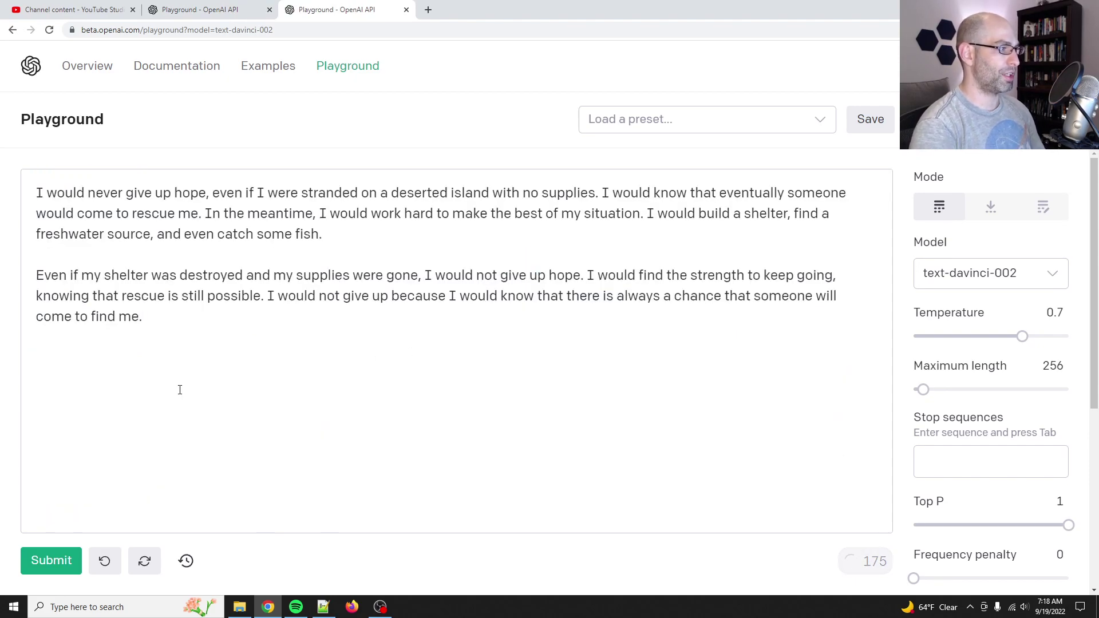
key(ctrl+Return)
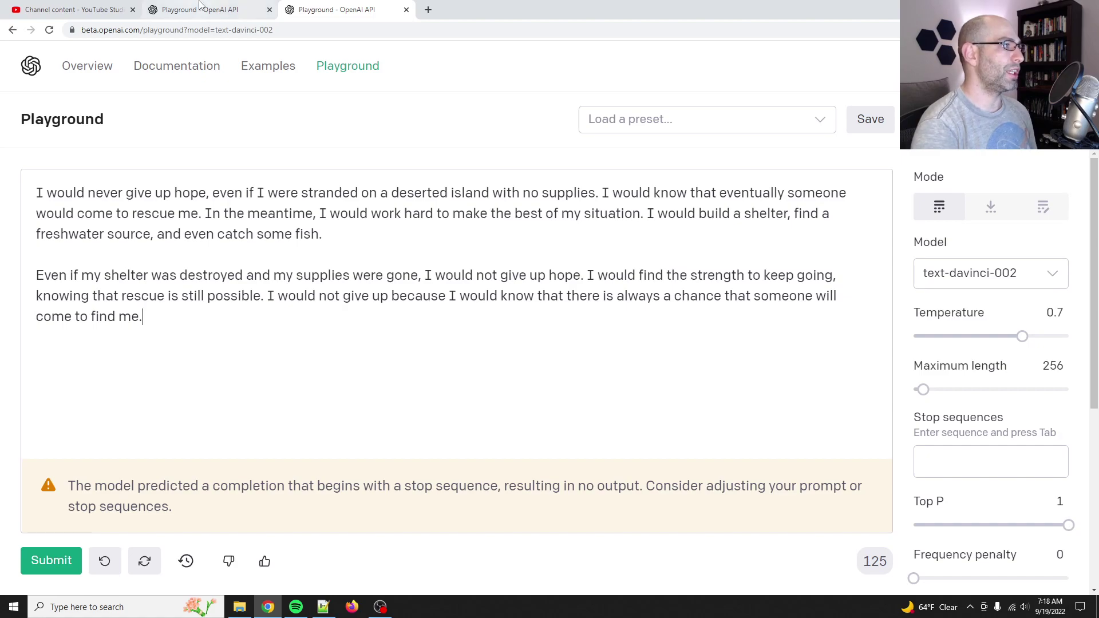
Change the metaprompt issue to 'designing an artificial general intelligence'.
click(206, 10)
click(355, 361)
scroll(345, 260, up, 1)
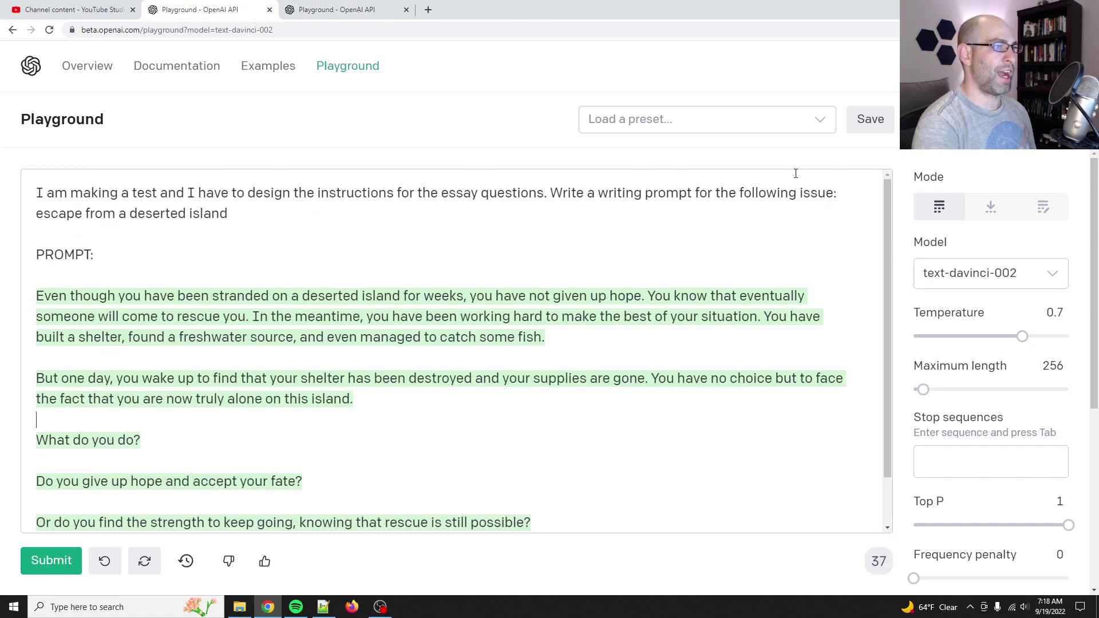
click(624, 198)
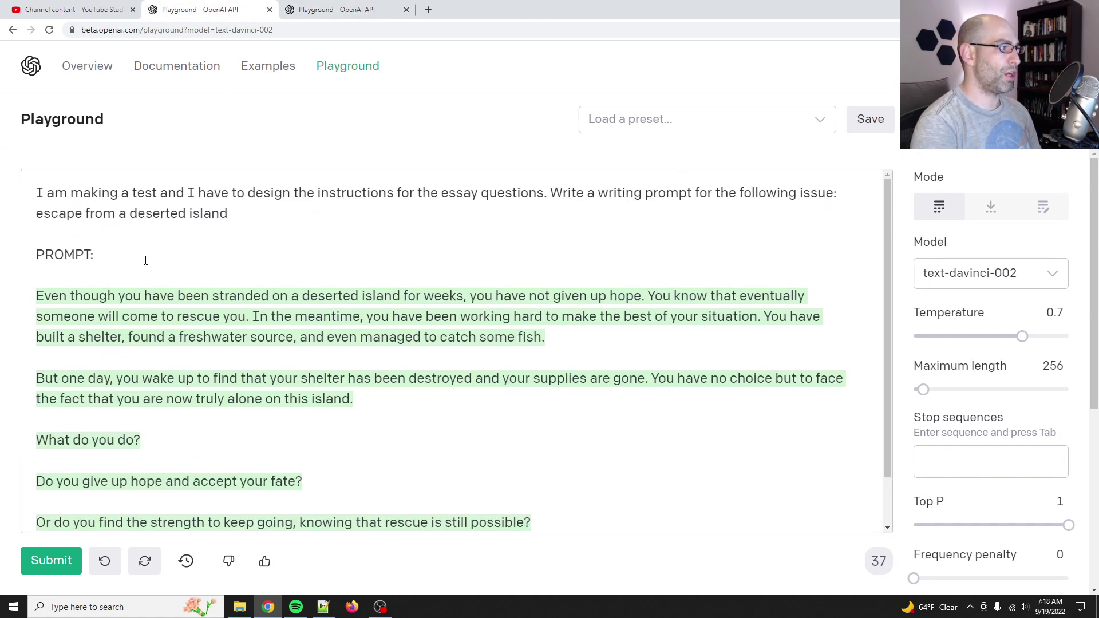
drag(146, 261, 371, 377)
drag(315, 217, 4, 220)
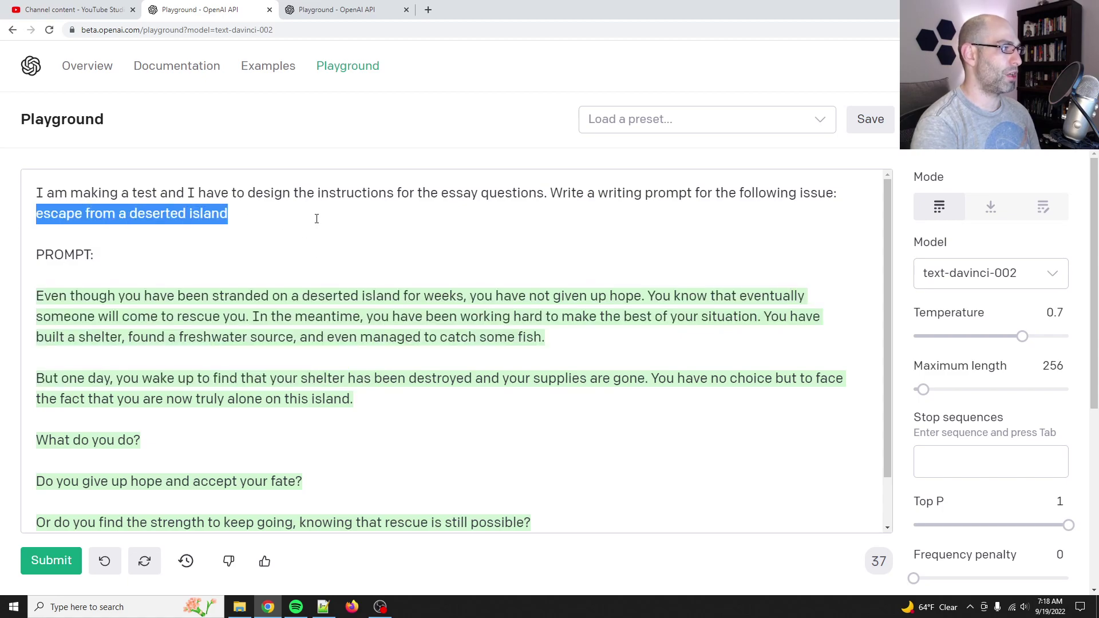
click(342, 215)
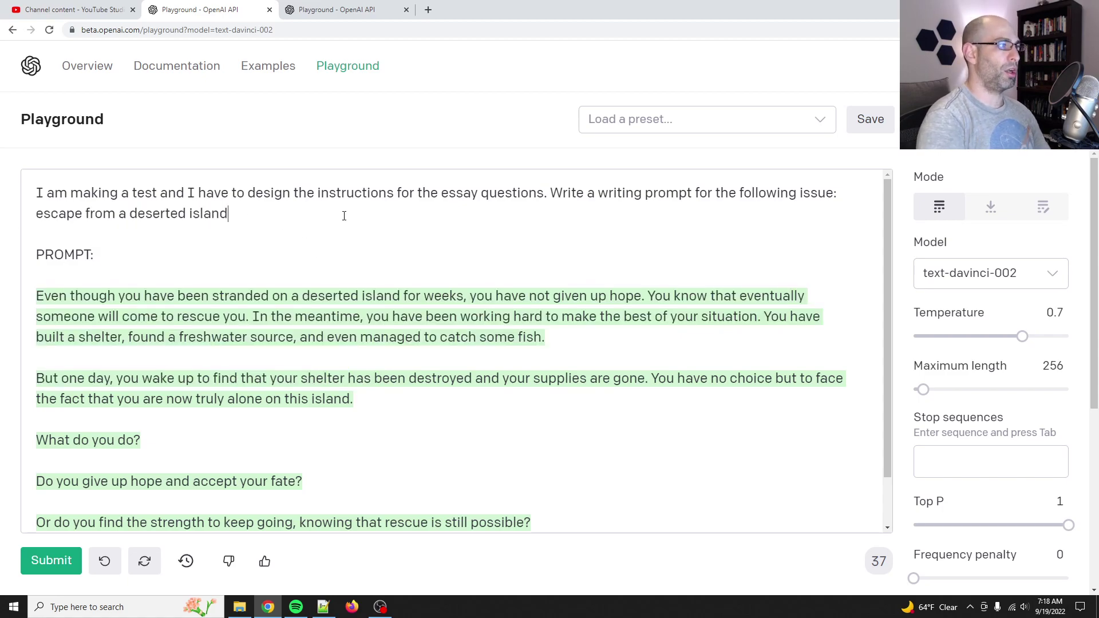
key(shift+Home)
key(BackSpace)
text(des)
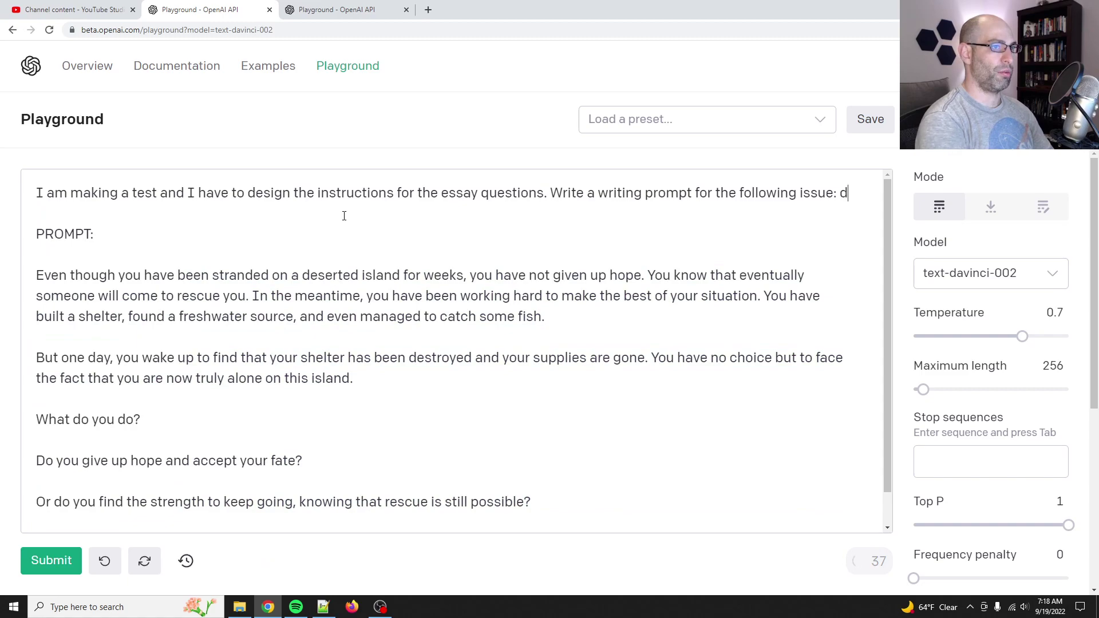
text(igning an)
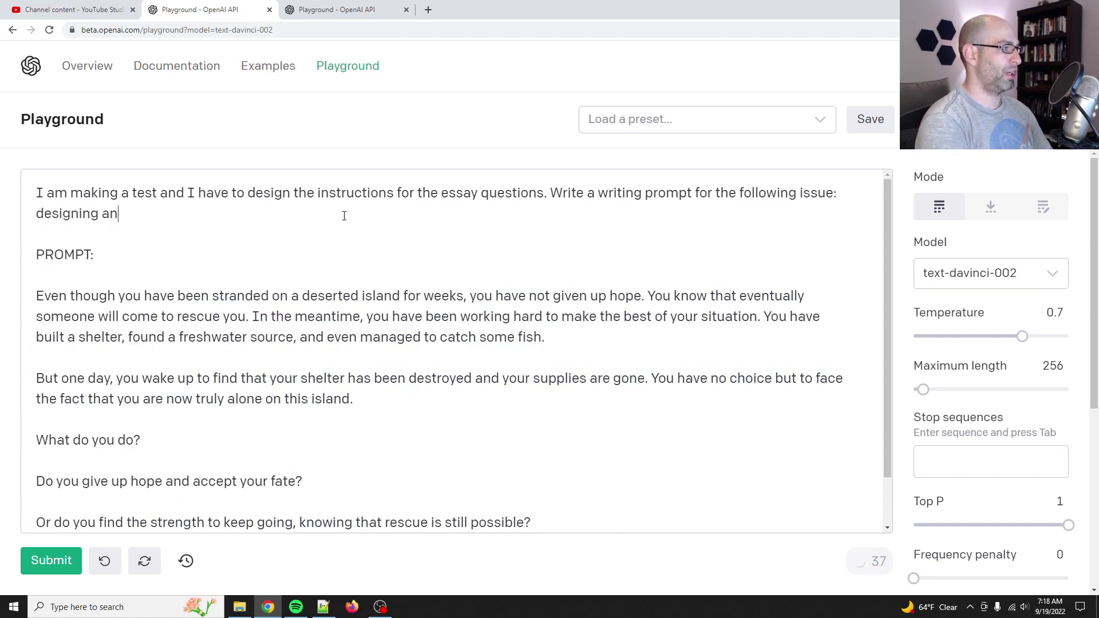
text( artificial ge)
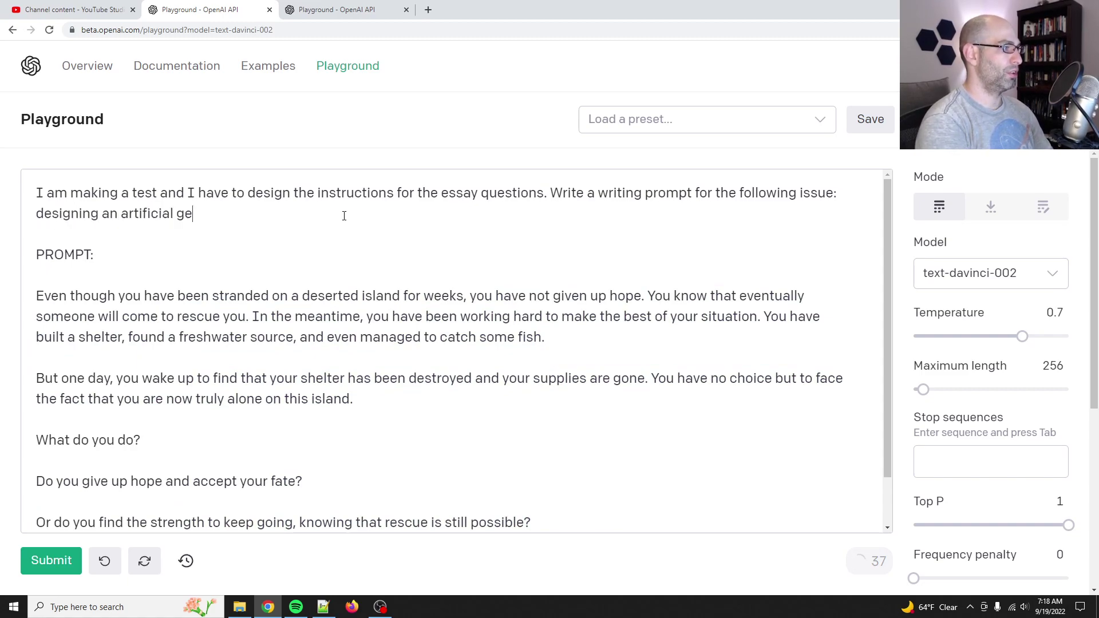
text(neral intellige)
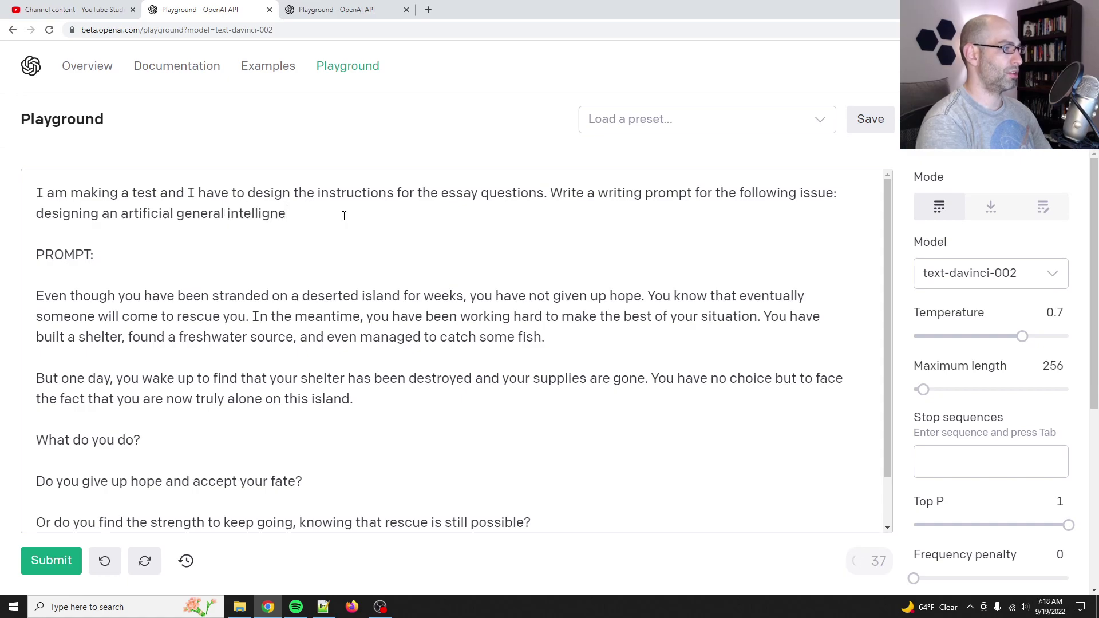
text(nce)
Delete the old island prompt, generate the AGI essay prompt, and copy it.
key(ctrl+shift+End)
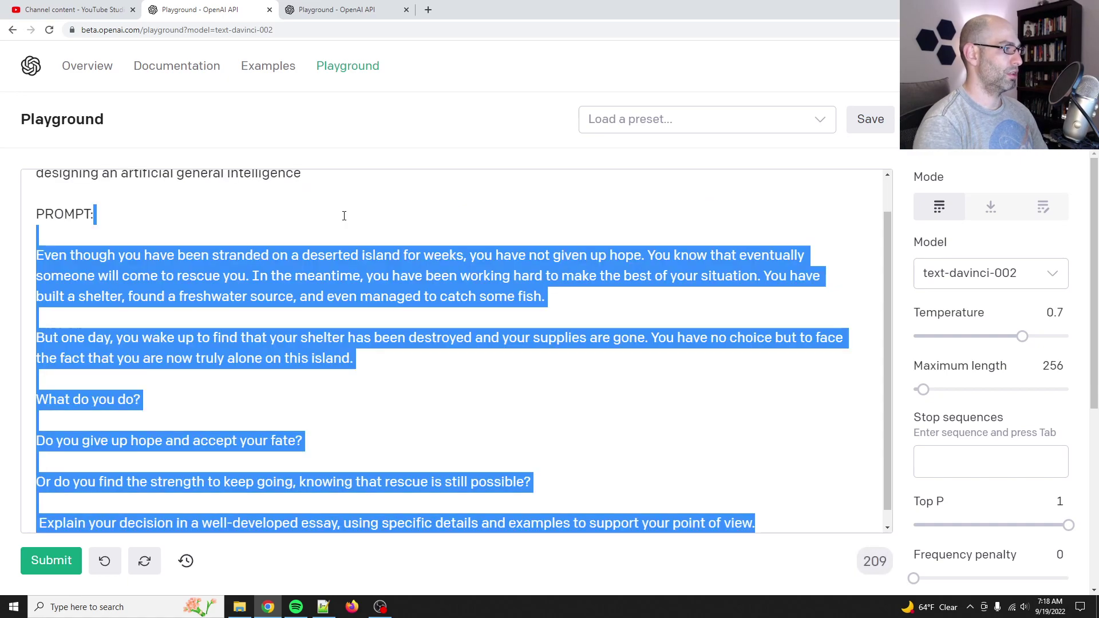
key(BackSpace)
key(ctrl+Return)
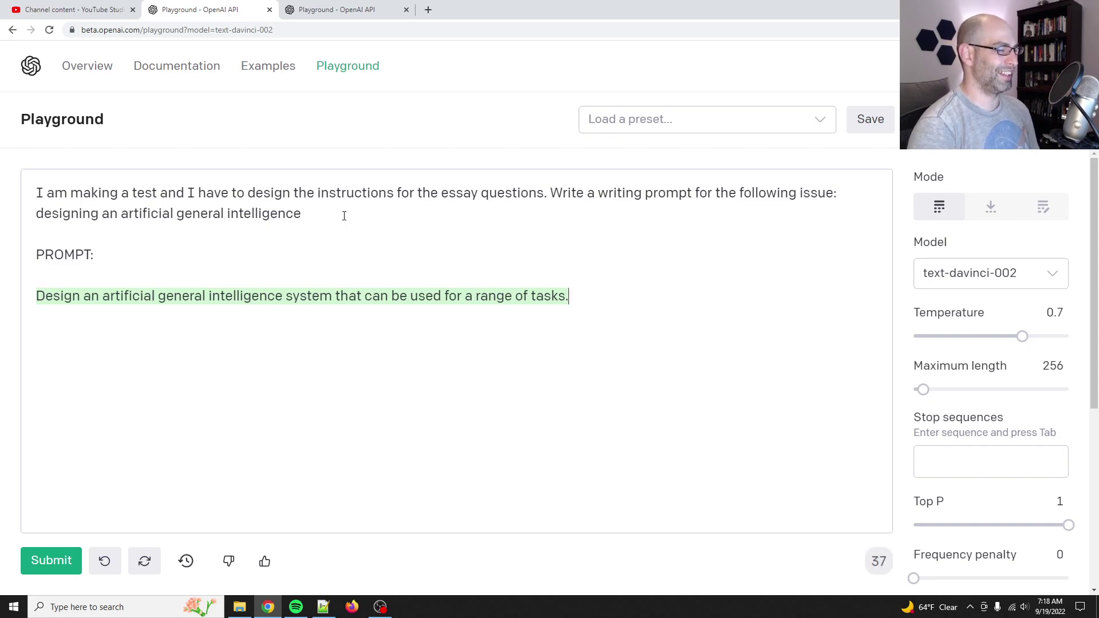
key(shift+Home)
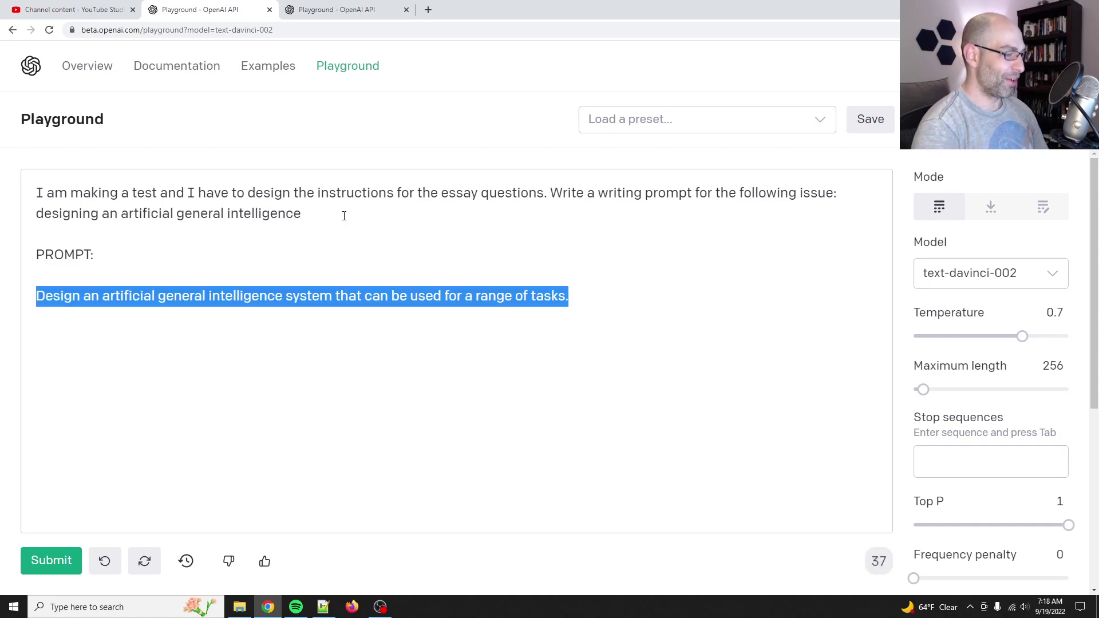
key(ctrl+c)
Run the AGI prompt in the test tab, review its six-task answer, then return to the request tab.
click(336, 10)
key(ctrl+v)
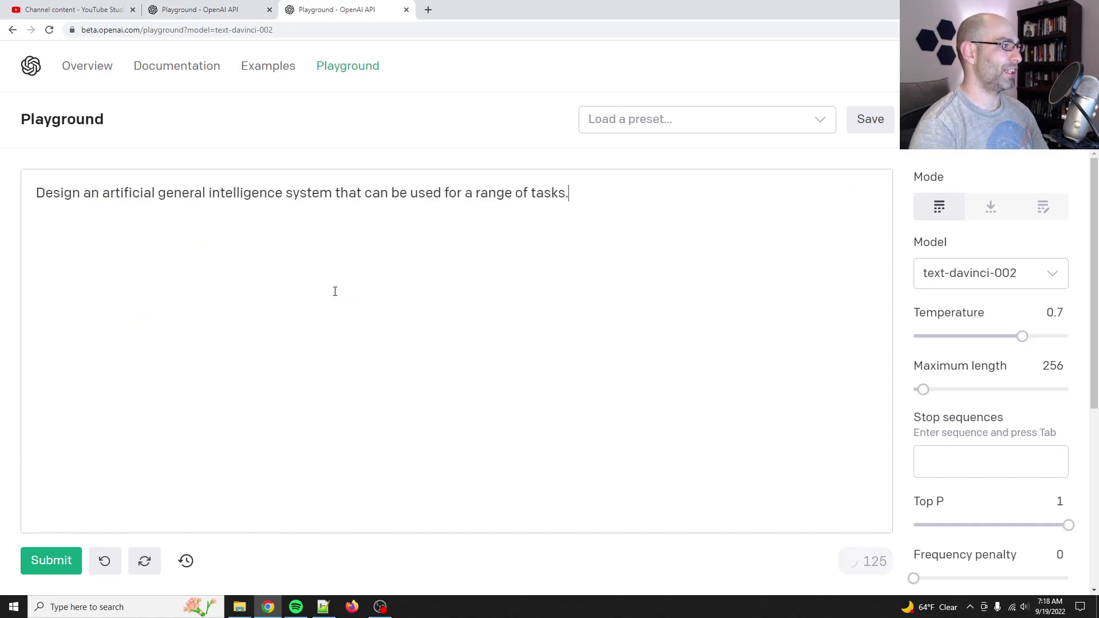
key(ctrl+Return)
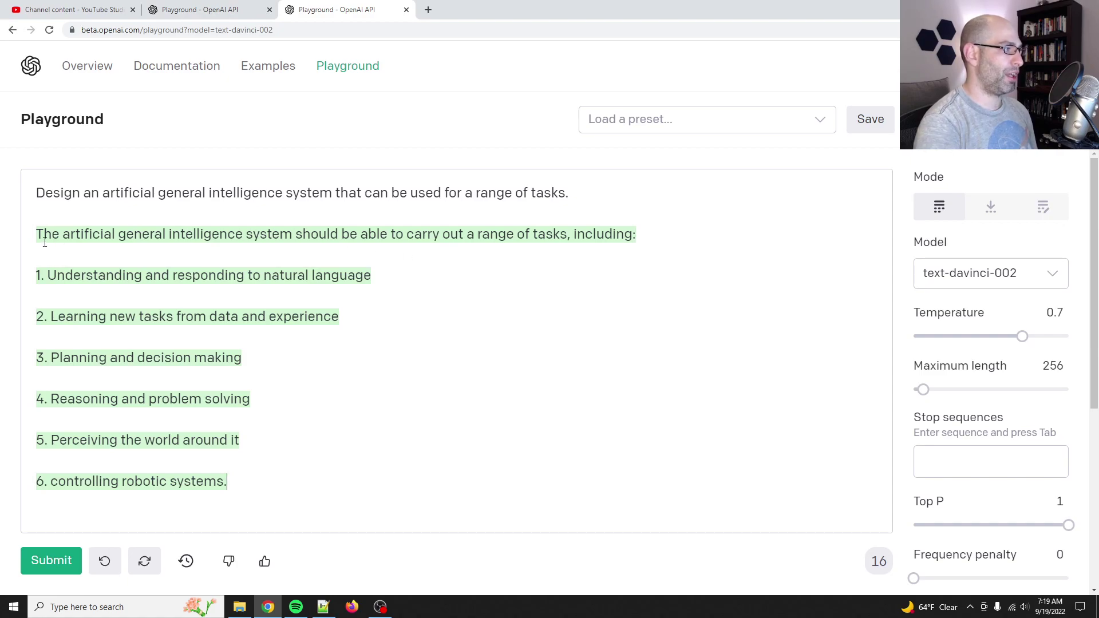
drag(36, 234, 430, 279)
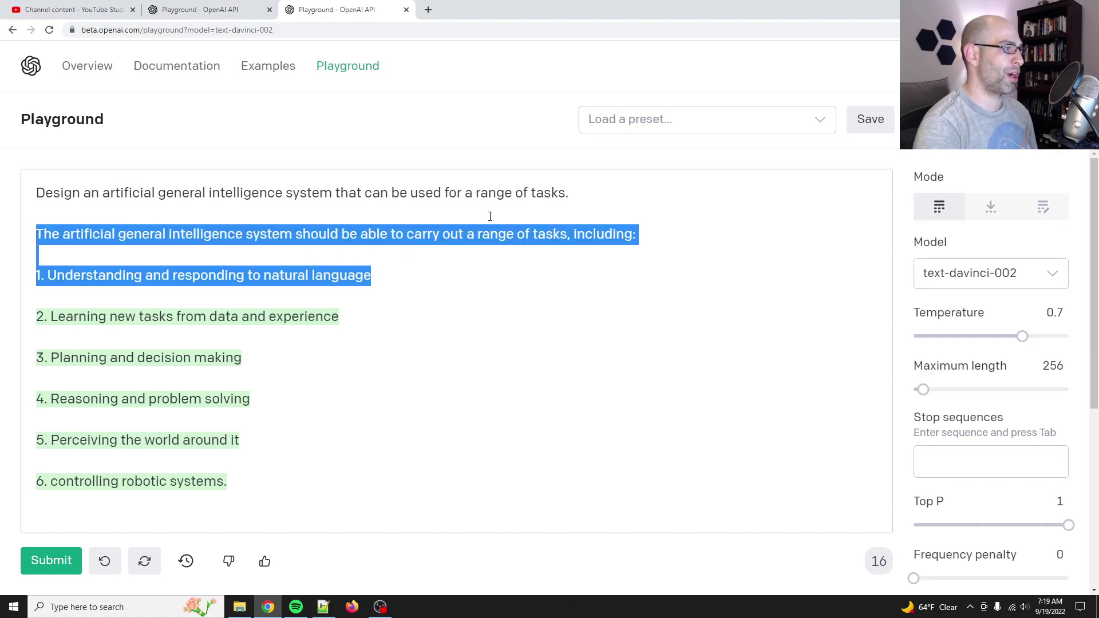
click(376, 277)
click(202, 9)
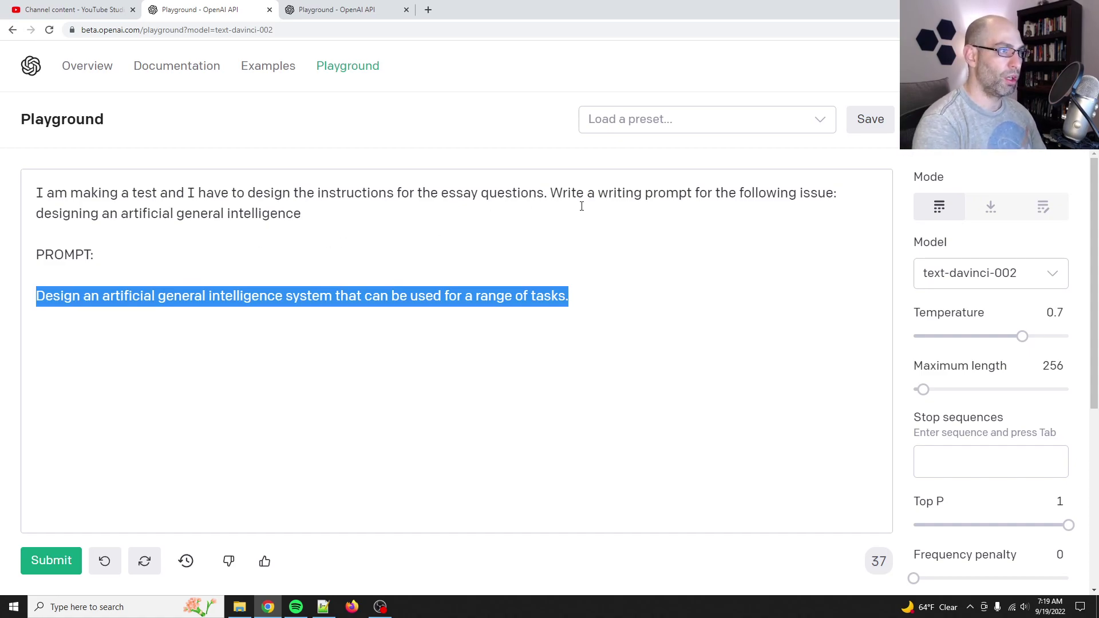
drag(600, 192, 693, 191)
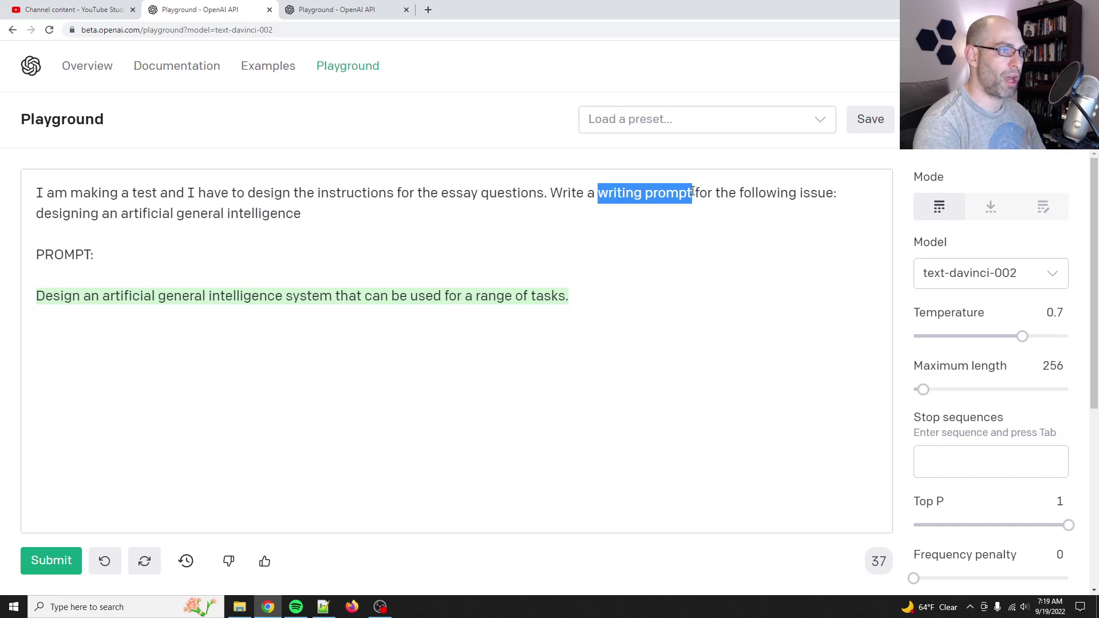
click(635, 198)
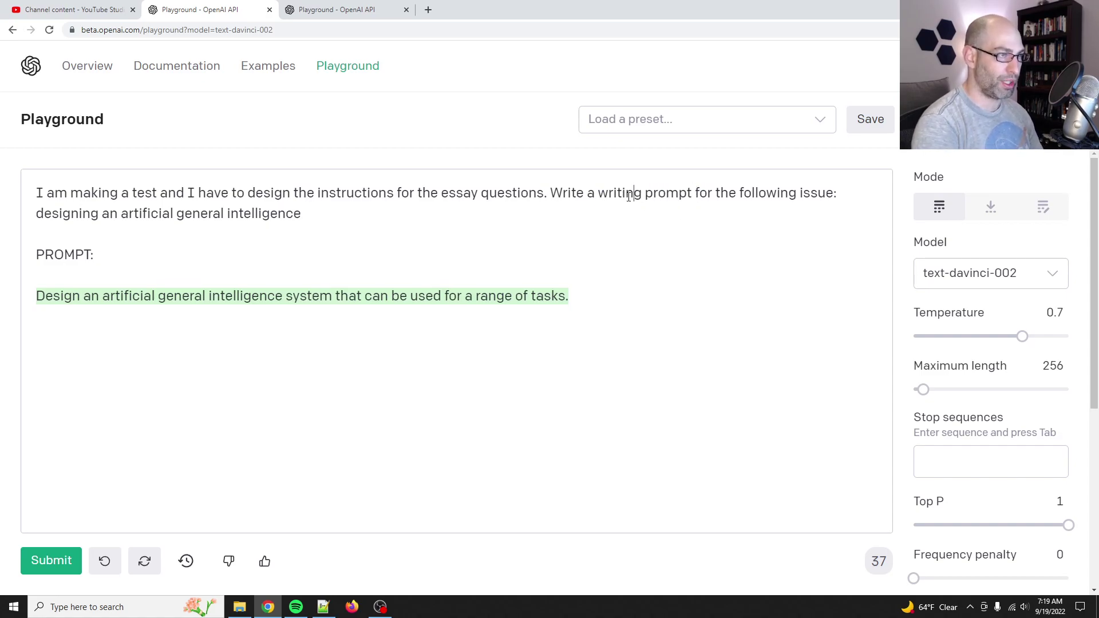